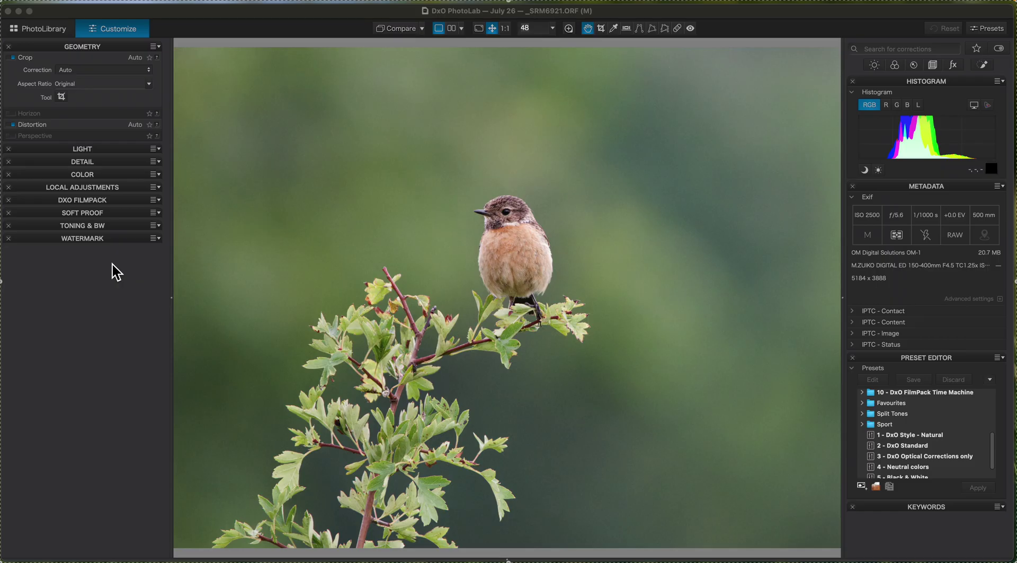
{"action": "left_click", "coordinate": [898, 68]}
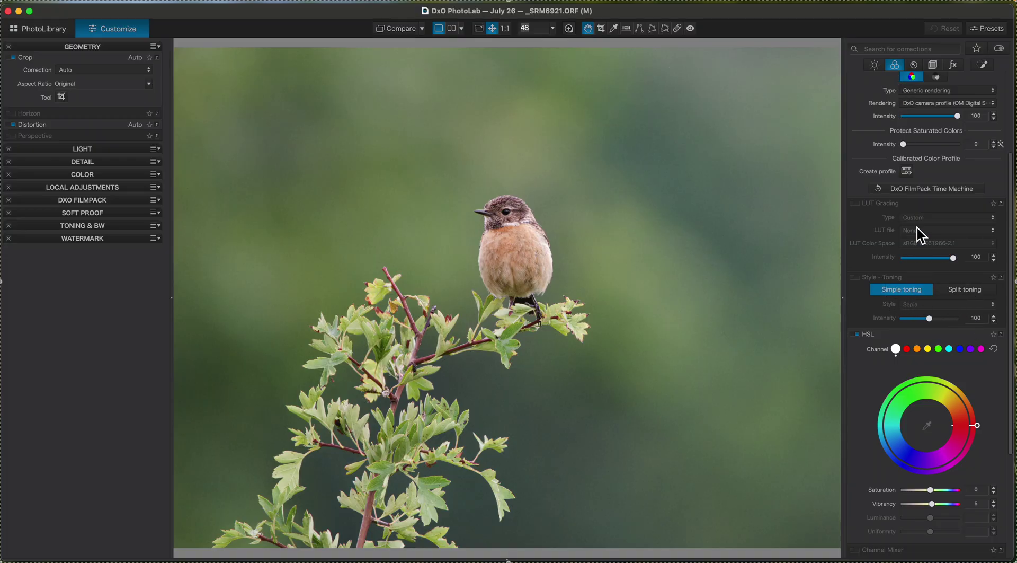
{"action": "left_click", "coordinate": [898, 66]}
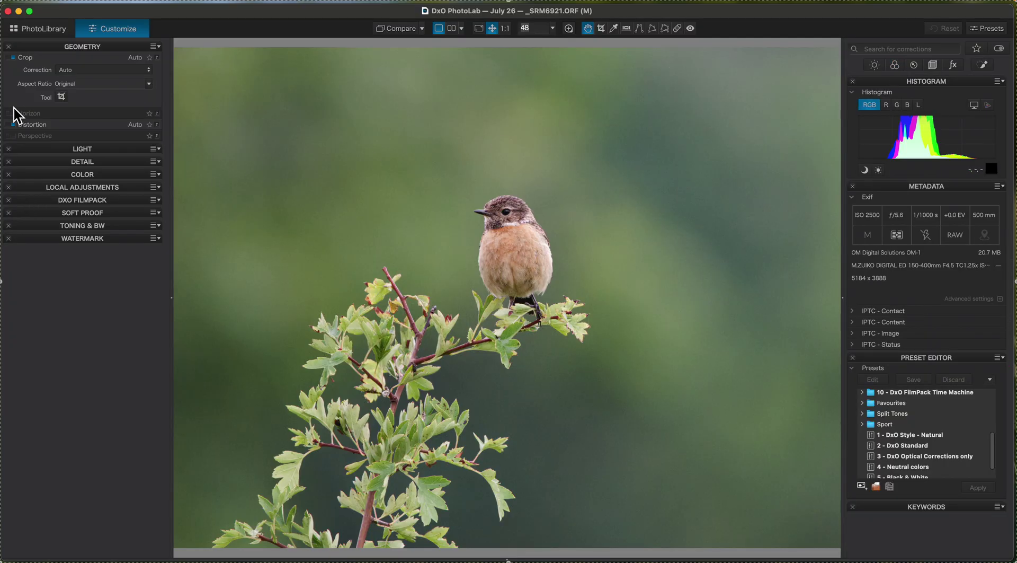
Enable the Style - Toning correction for the bird photo and switch it to split toning.
{"action": "left_click", "coordinate": [74, 226]}
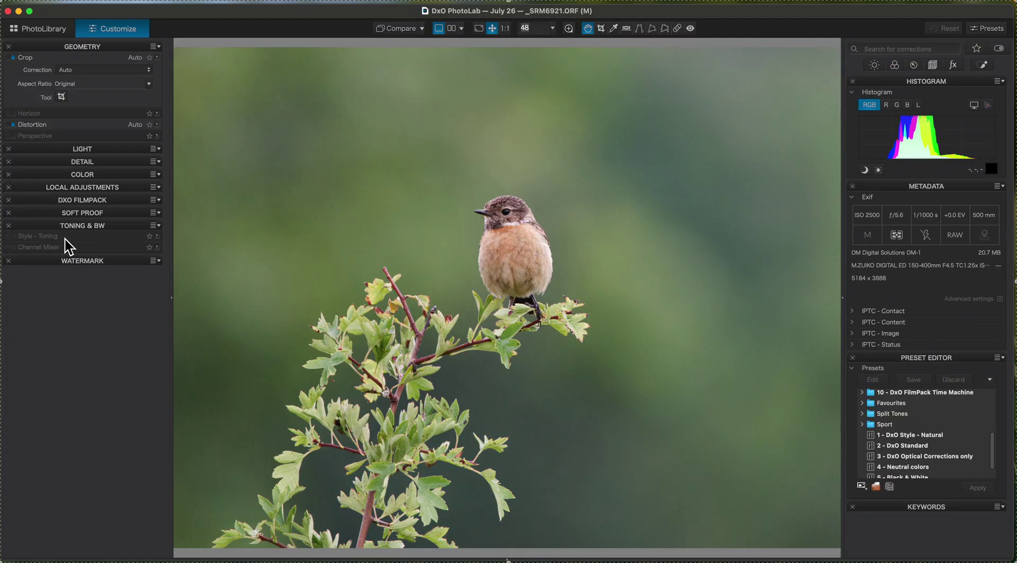
{"action": "left_click", "coordinate": [70, 237]}
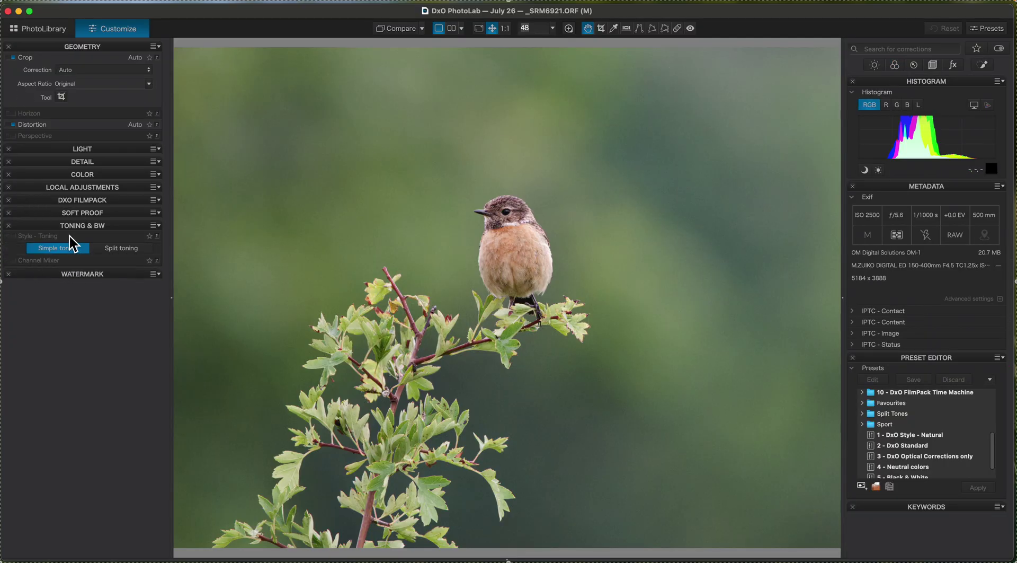
{"action": "left_click", "coordinate": [11, 235]}
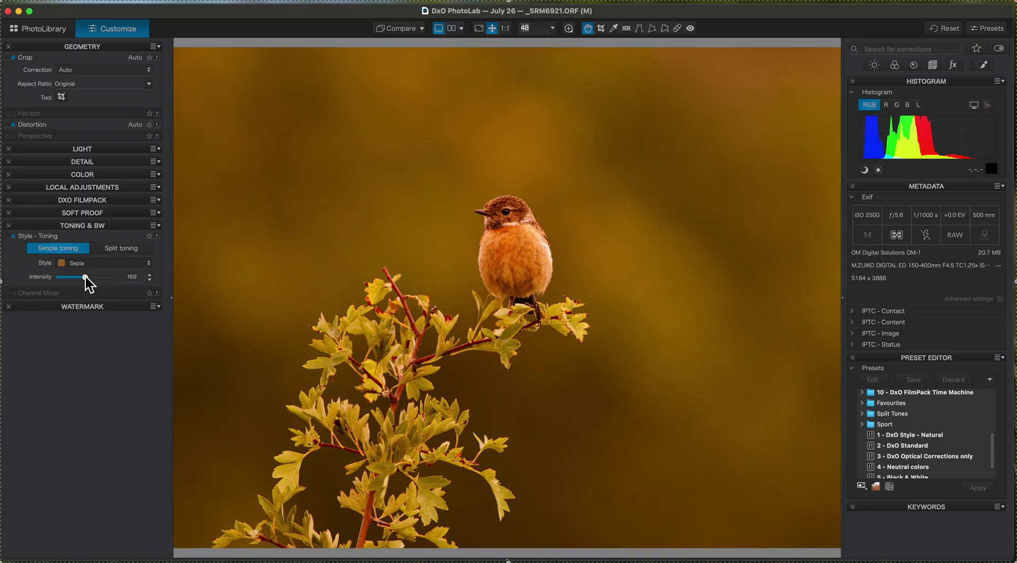
{"action": "left_click", "coordinate": [118, 251]}
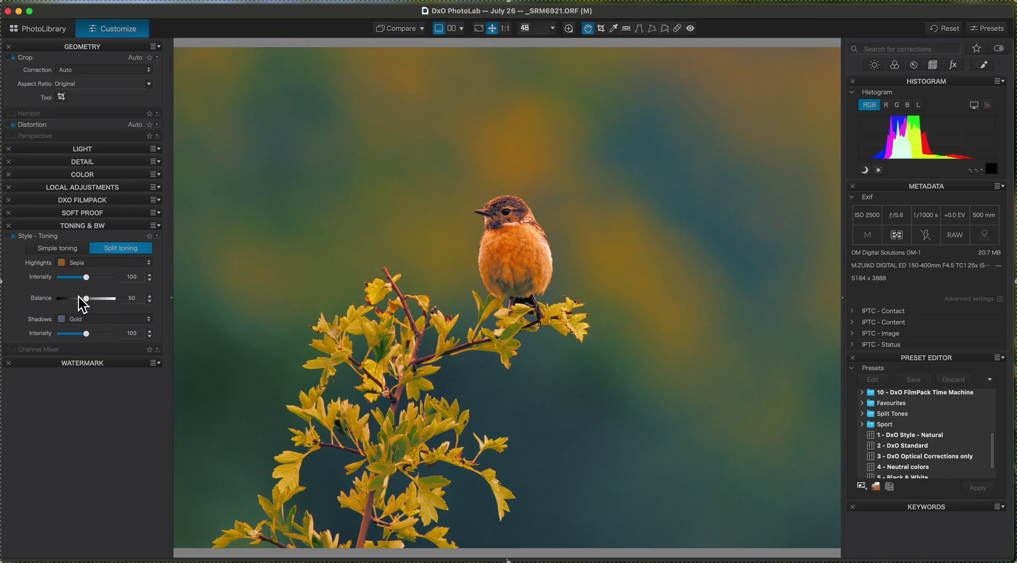
Set the intensity of the Sepia highlights to 37 and of the Gold shadows to 47.
{"action": "left_click", "coordinate": [91, 265]}
{"action": "left_click", "coordinate": [91, 268]}
{"action": "left_click", "coordinate": [92, 265]}
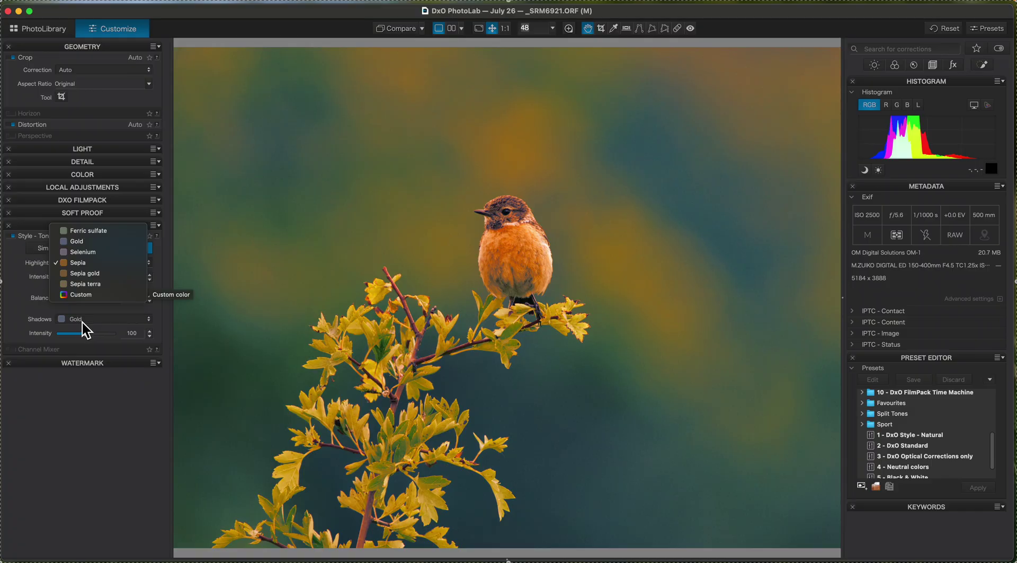
{"action": "left_click", "coordinate": [82, 264]}
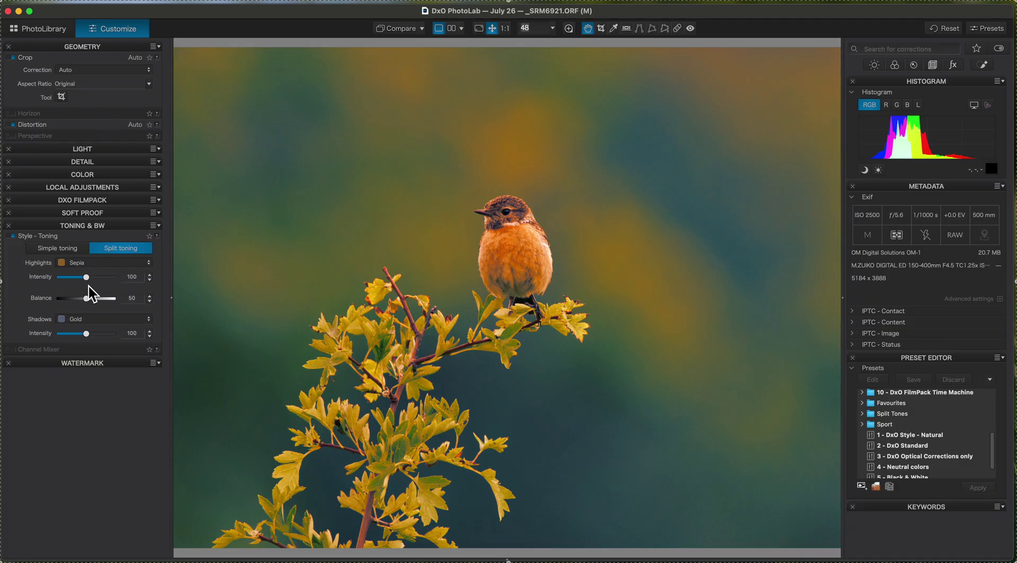
{"action": "left_click_drag", "start_coordinate": [87, 279], "coordinate": [71, 281]}
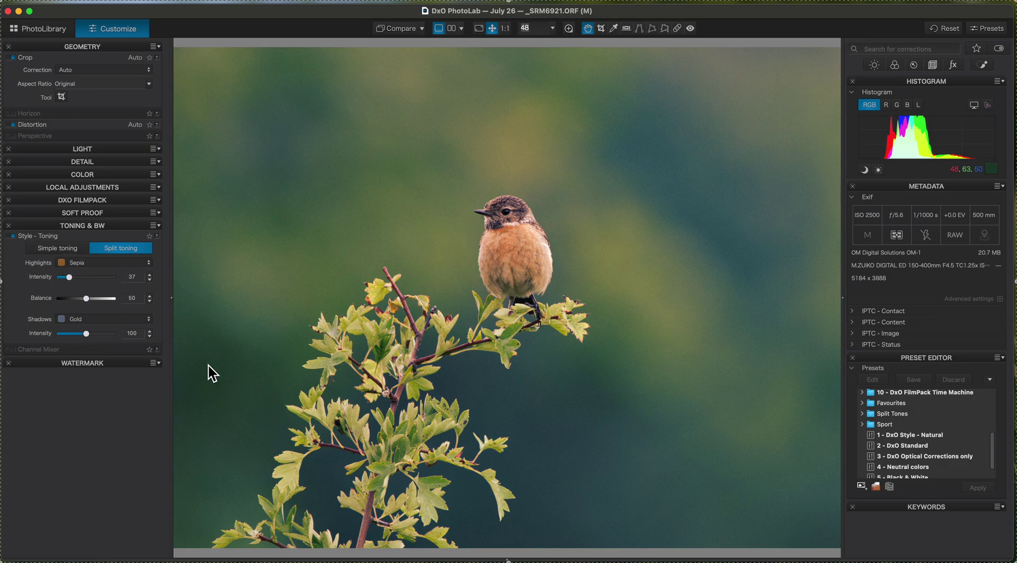
{"action": "left_click_drag", "start_coordinate": [86, 339], "coordinate": [74, 341]}
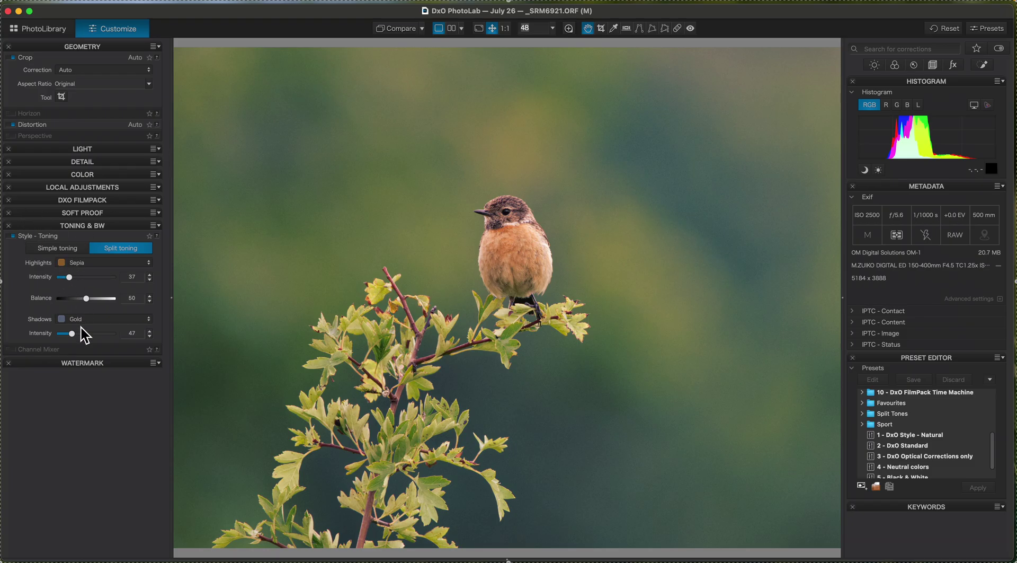
Change both the highlights and the shadows of the split toning to Custom colour.
{"action": "left_click", "coordinate": [92, 267]}
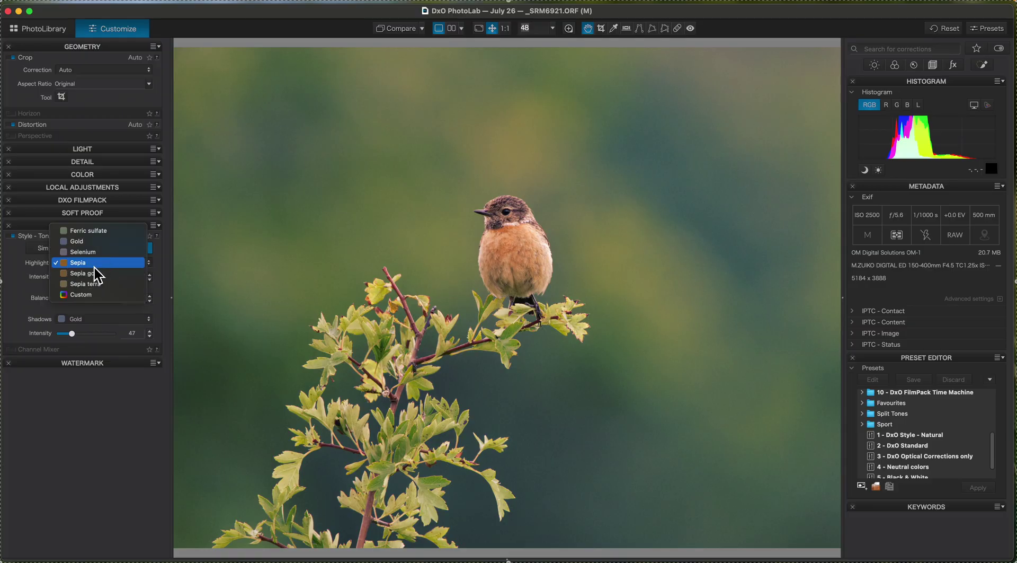
{"action": "left_click", "coordinate": [93, 297]}
{"action": "left_click", "coordinate": [100, 347]}
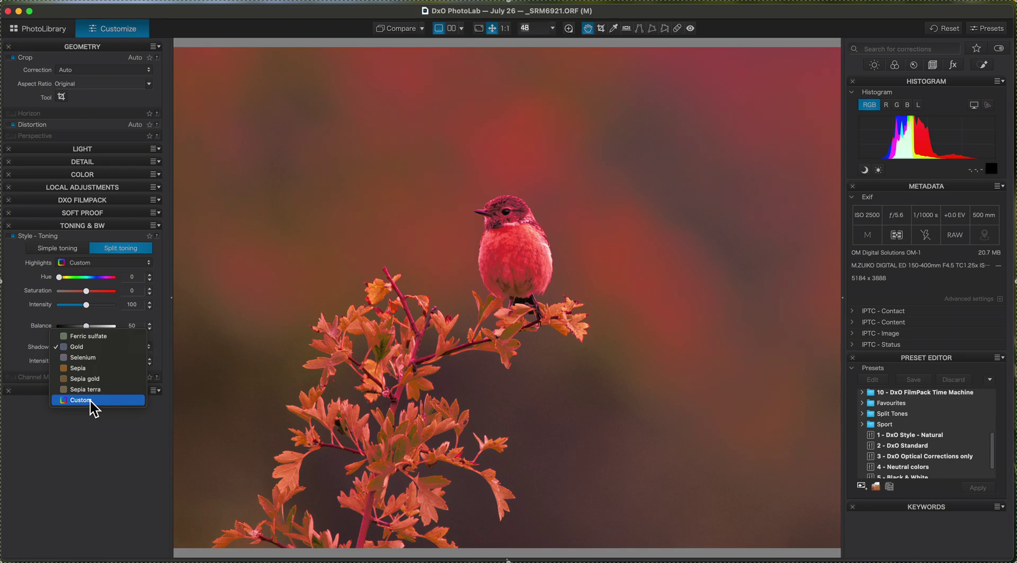
{"action": "left_click", "coordinate": [93, 400]}
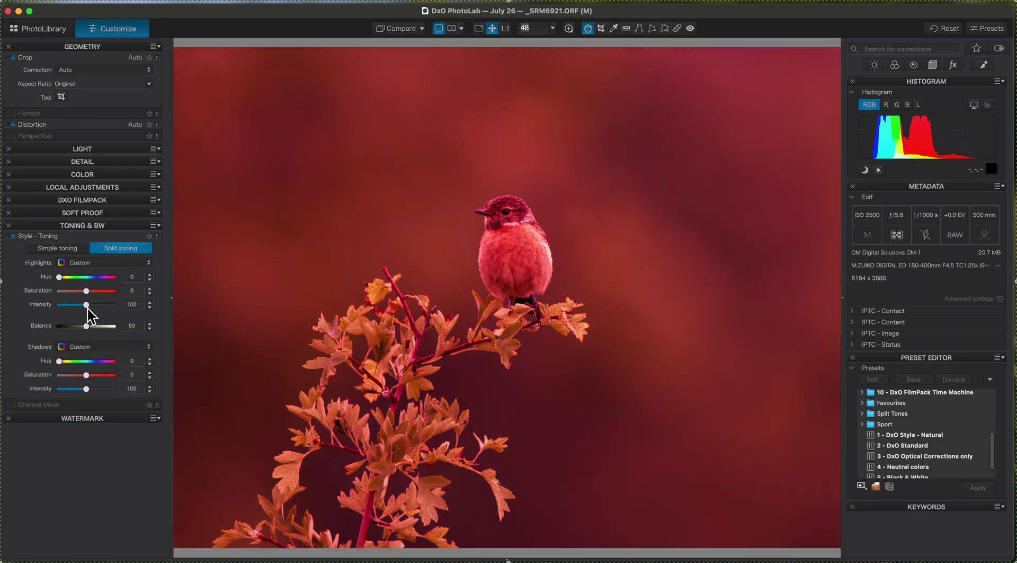
Lower the custom highlights intensity to 26 and the custom shadows intensity to 30.
{"action": "left_click_drag", "start_coordinate": [88, 308], "coordinate": [66, 307]}
{"action": "left_click", "coordinate": [86, 389]}
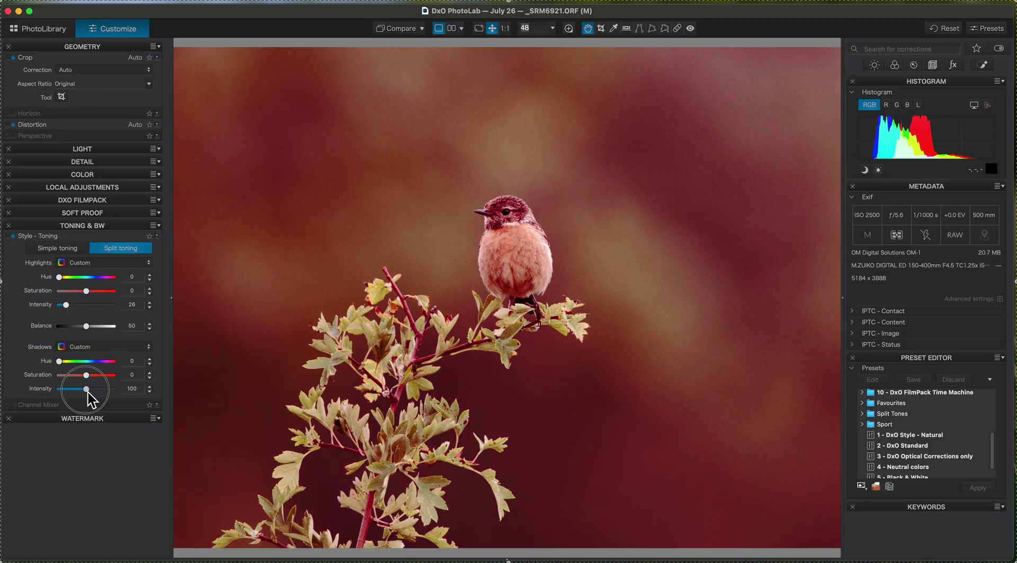
{"action": "left_click_drag", "start_coordinate": [86, 389], "coordinate": [67, 389]}
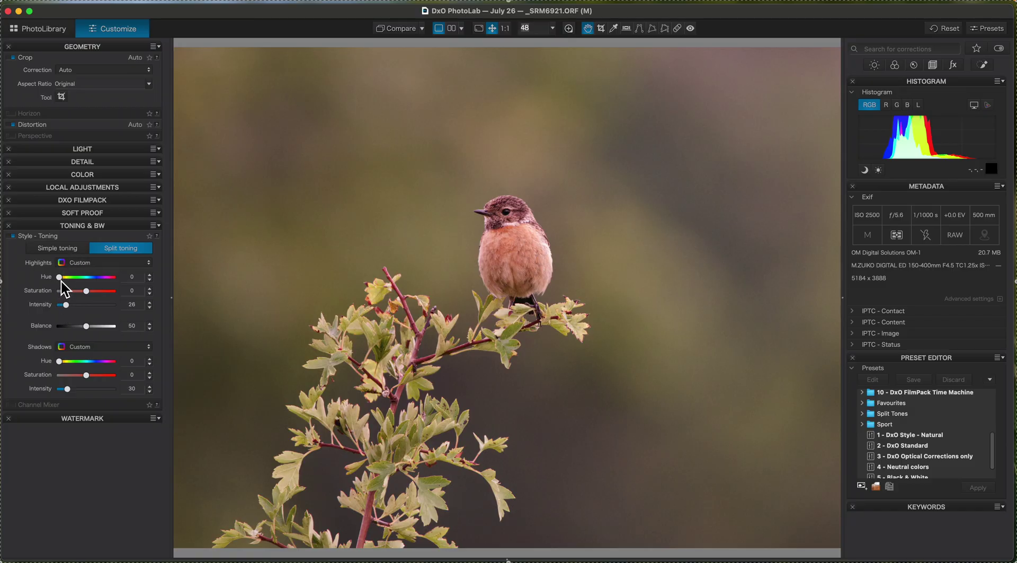
Set the highlights hue to 39 and the shadows hue to 181, and compare the image with toning off and on.
{"action": "left_click_drag", "start_coordinate": [59, 277], "coordinate": [62, 277]}
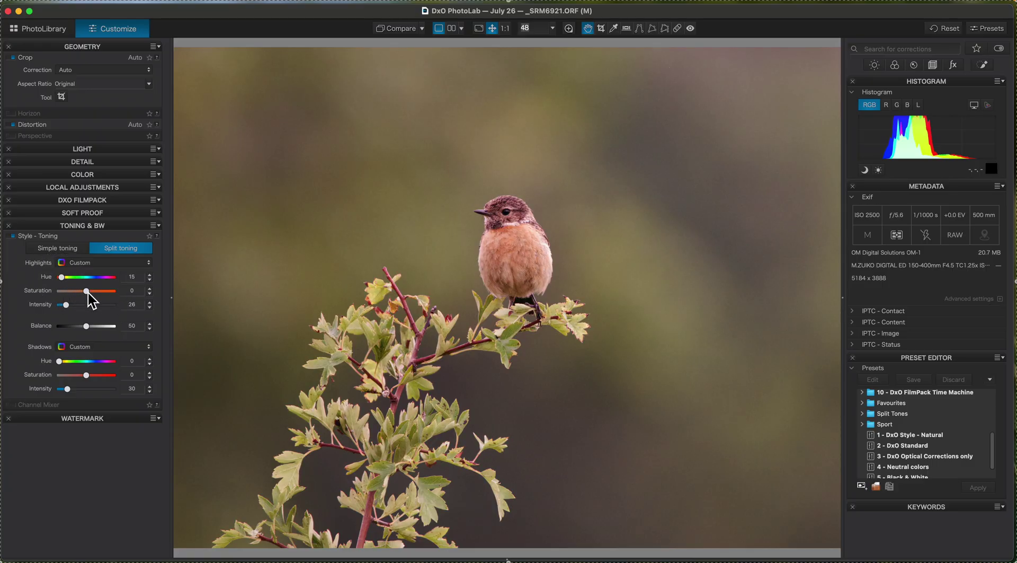
{"action": "left_click_drag", "start_coordinate": [62, 278], "coordinate": [72, 287]}
{"action": "left_click_drag", "start_coordinate": [68, 279], "coordinate": [67, 278]}
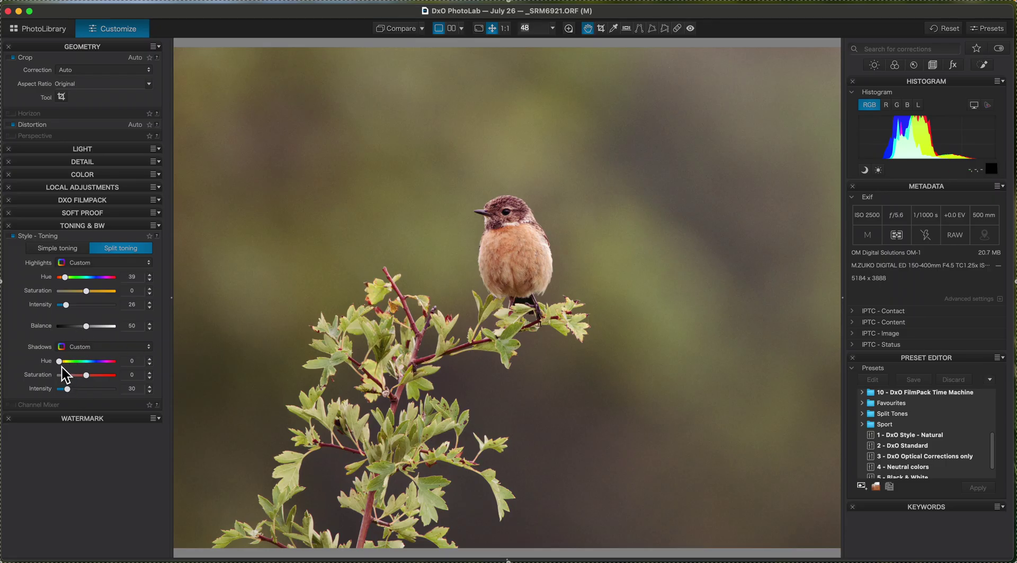
{"action": "left_click_drag", "start_coordinate": [64, 364], "coordinate": [89, 365]}
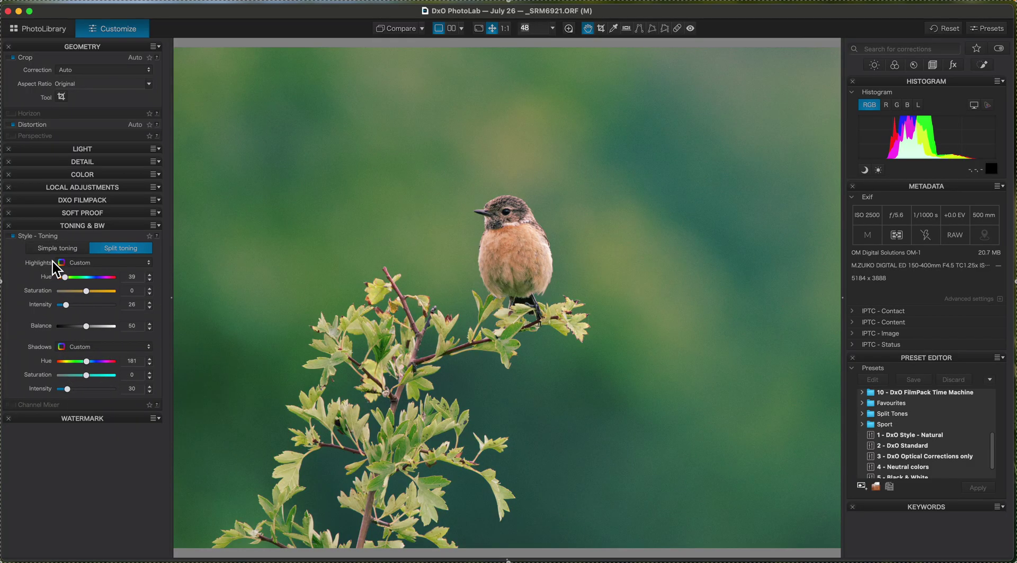
{"action": "left_click", "coordinate": [12, 237]}
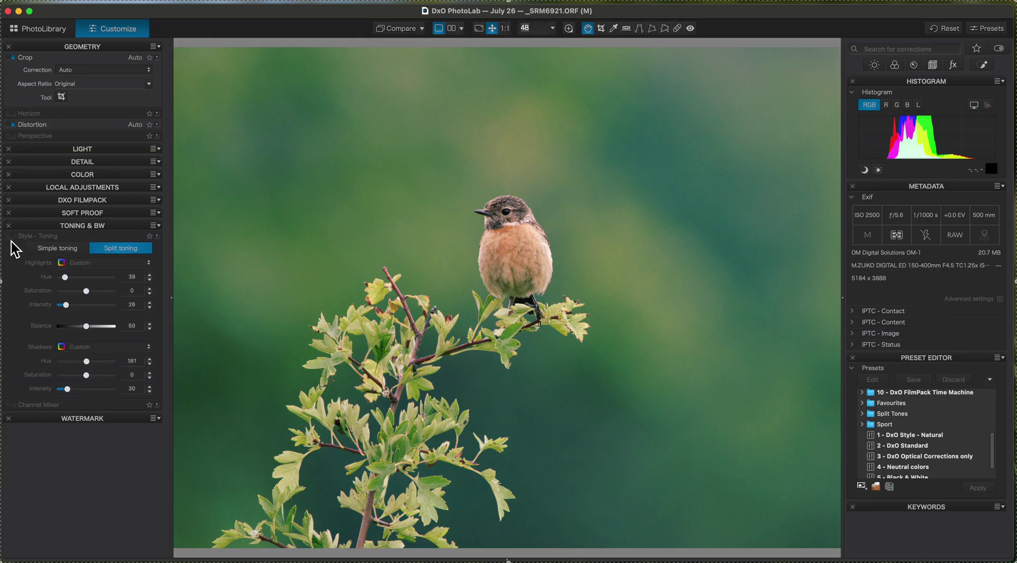
{"action": "left_click", "coordinate": [13, 236]}
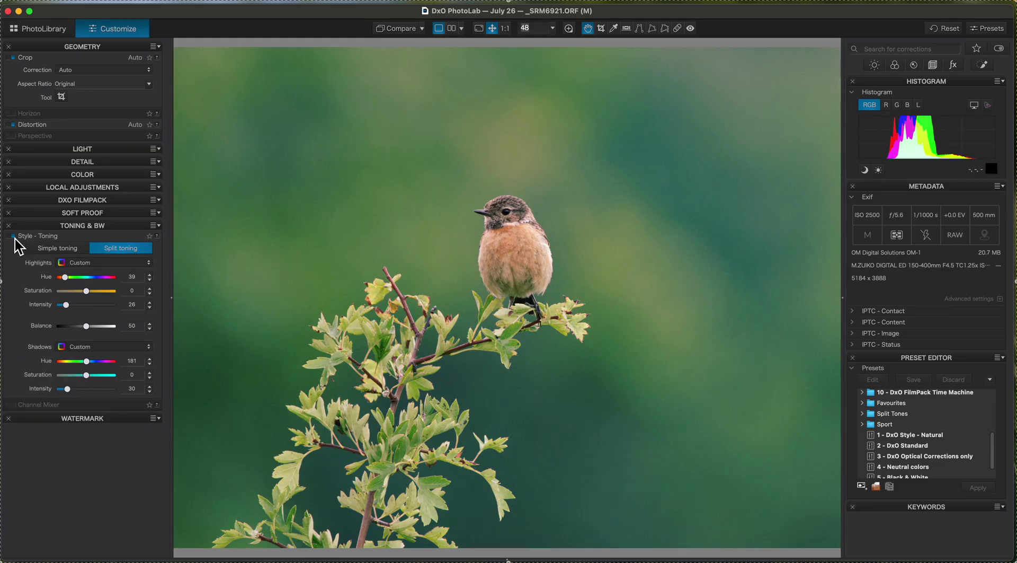
Try shifting the split toning balance, return it to 50, and set the highlights intensity to 30.
{"action": "left_click", "coordinate": [88, 327]}
{"action": "mouse_move", "coordinate": [106, 330]}
{"action": "left_mouse_down"}
{"action": "mouse_move", "coordinate": [67, 330]}
{"action": "mouse_move", "coordinate": [86, 332]}
{"action": "left_mouse_up"}
{"action": "left_click_drag", "start_coordinate": [68, 308], "coordinate": [69, 308]}
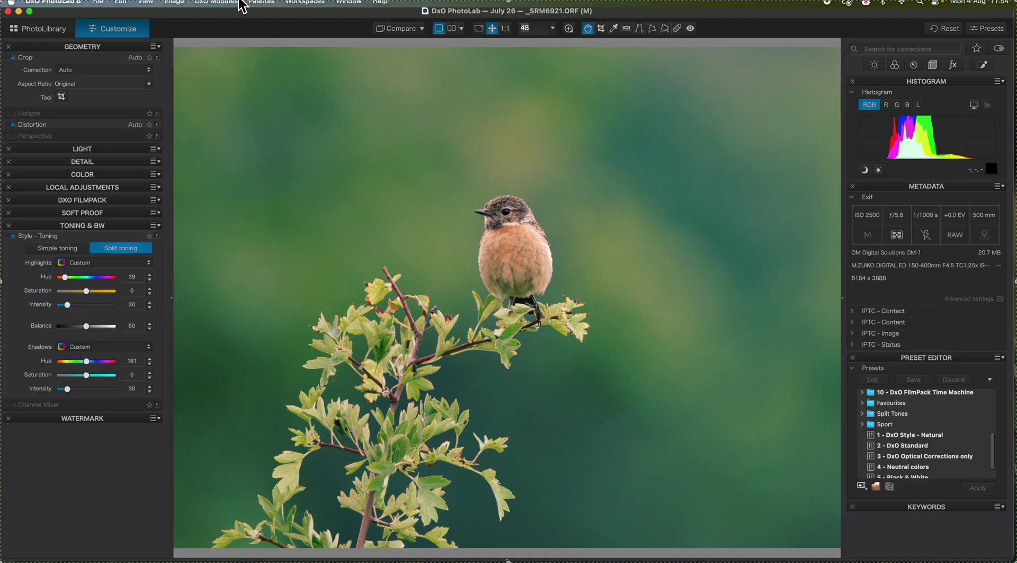
Create a new preset named "Split Tone 1" from the current image settings.
{"action": "left_click", "coordinate": [175, 2]}
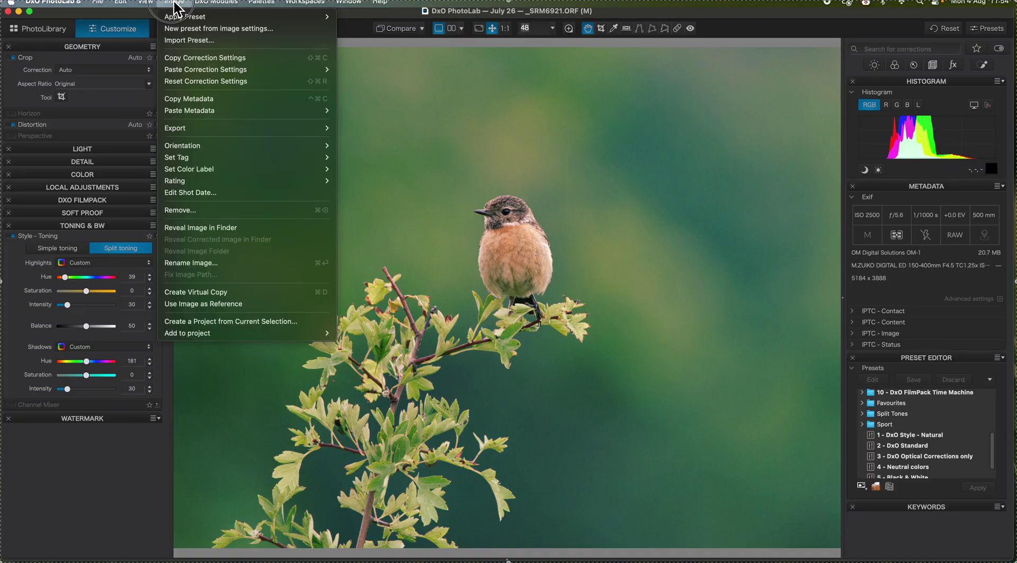
{"action": "left_click", "coordinate": [180, 29]}
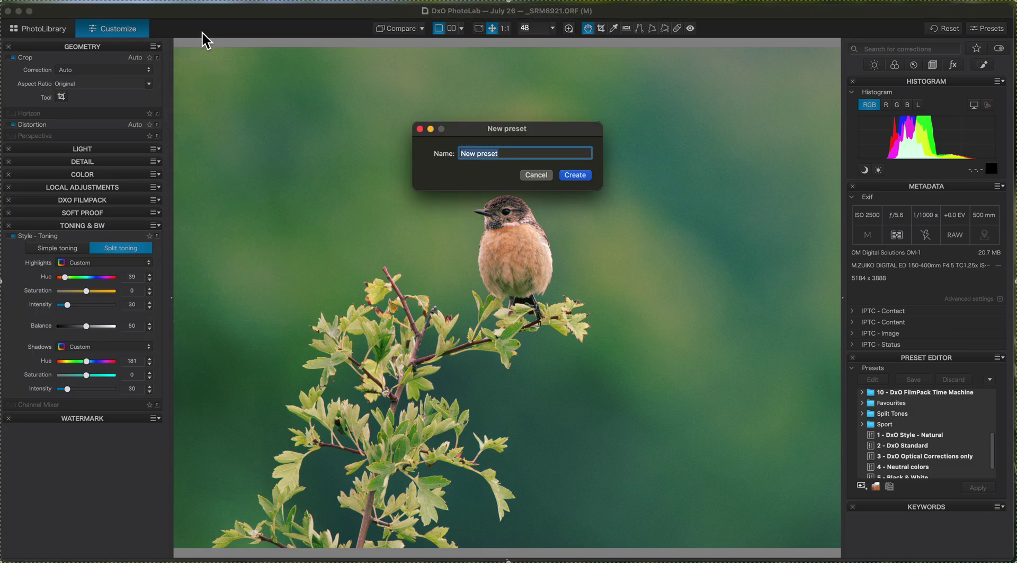
{"action": "type", "text": "Split Tone 1"}
{"action": "key", "text": "Return"}
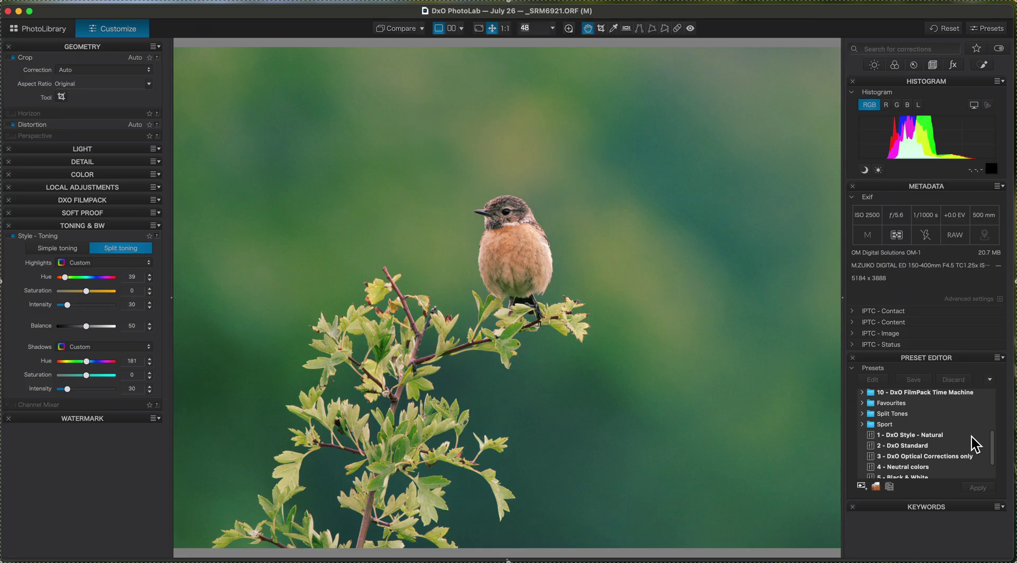
Move the Split Tone 1 preset into the Split Tones folder of the preset list.
{"action": "left_click", "coordinate": [994, 466]}
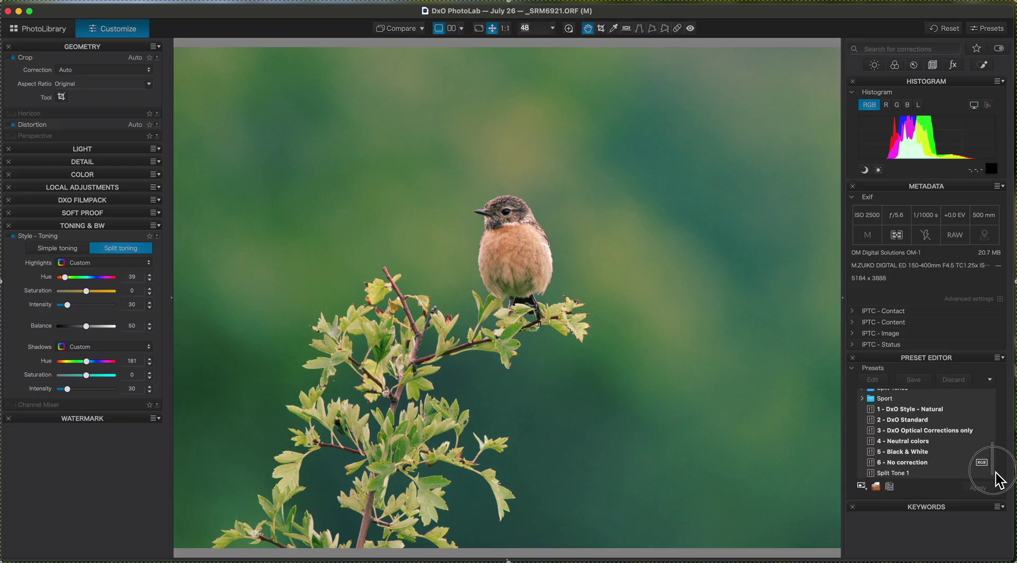
{"action": "left_click", "coordinate": [897, 477]}
{"action": "left_click_drag", "start_coordinate": [896, 479], "coordinate": [905, 438]}
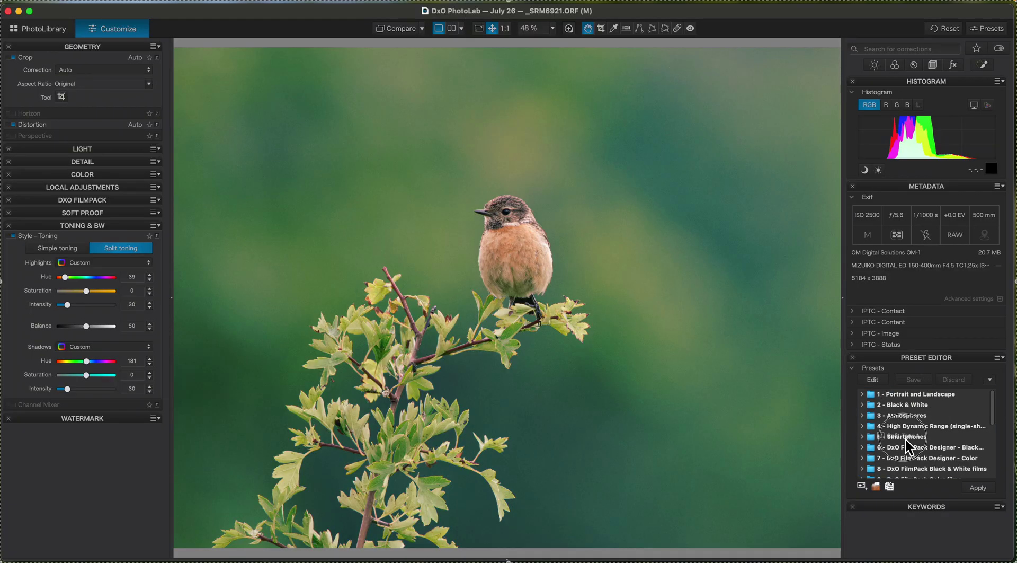
{"action": "mouse_move", "coordinate": [899, 477]}
{"action": "left_mouse_down"}
{"action": "mouse_move", "coordinate": [910, 404]}
{"action": "mouse_move", "coordinate": [908, 468]}
{"action": "left_mouse_up"}
{"action": "left_click", "coordinate": [890, 425]}
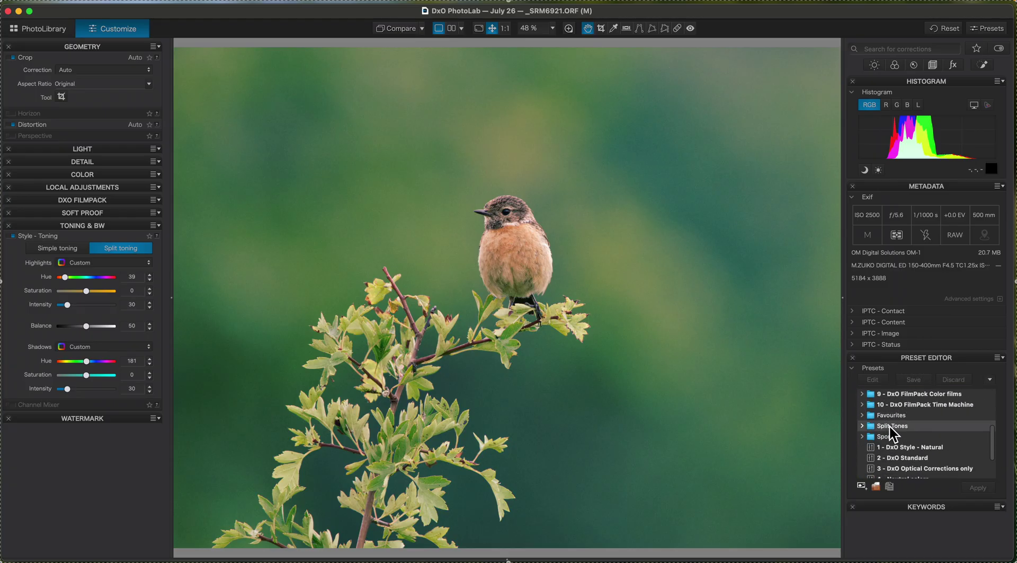
{"action": "scroll", "coordinate": [890, 427], "scroll_direction": "down", "scroll_amount": 3}
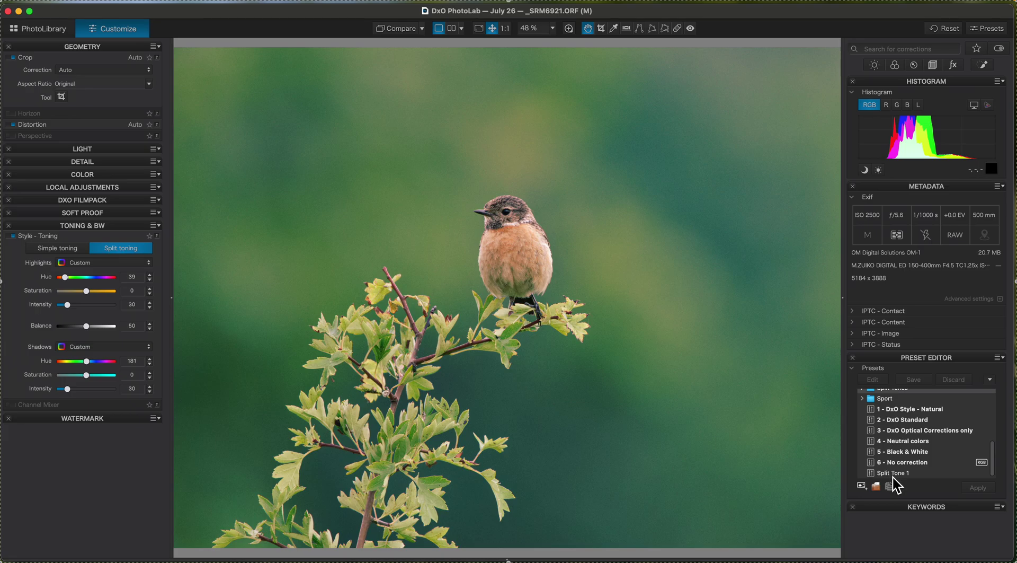
{"action": "left_click_drag", "start_coordinate": [892, 474], "coordinate": [896, 445]}
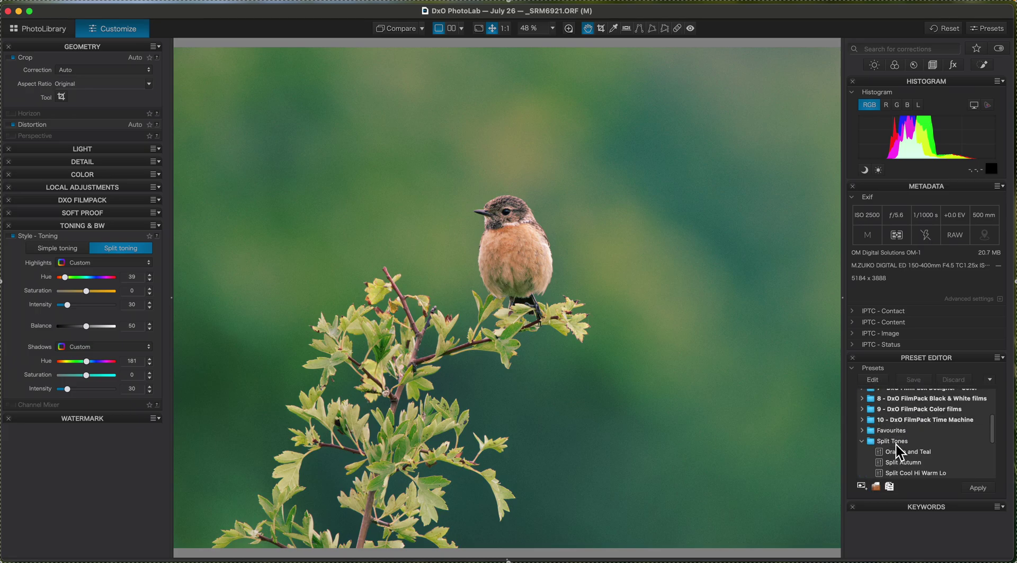
Select the Split Tone 1 preset in the Split Tones folder and put it into edit mode.
{"action": "mouse_move", "coordinate": [995, 439]}
{"action": "left_mouse_down"}
{"action": "mouse_move", "coordinate": [991, 477]}
{"action": "mouse_move", "coordinate": [978, 445]}
{"action": "mouse_move", "coordinate": [990, 470]}
{"action": "mouse_move", "coordinate": [988, 457]}
{"action": "left_mouse_up"}
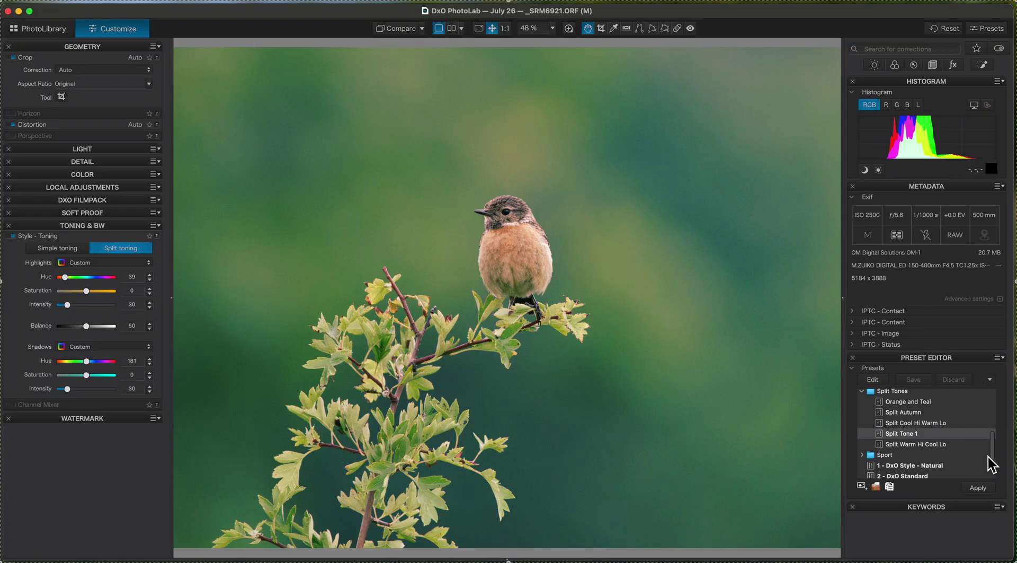
{"action": "double_click", "coordinate": [910, 434]}
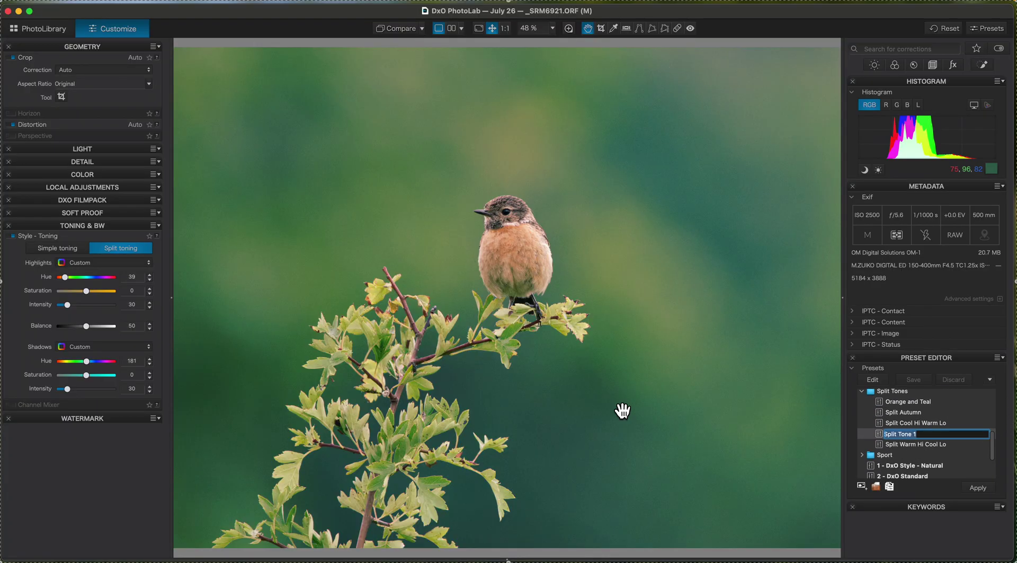
{"action": "left_click", "coordinate": [883, 437]}
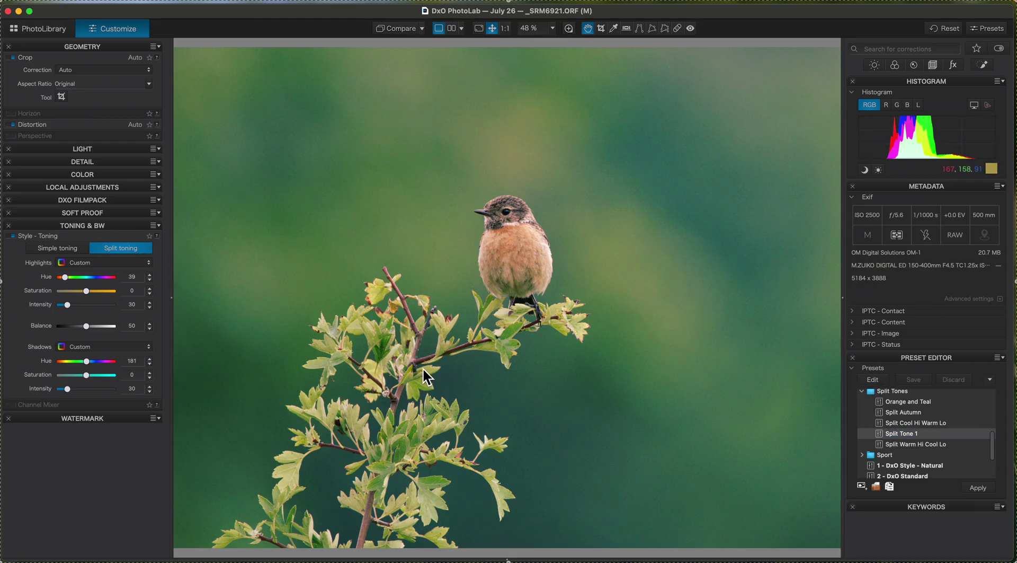
{"action": "left_click", "coordinate": [873, 380]}
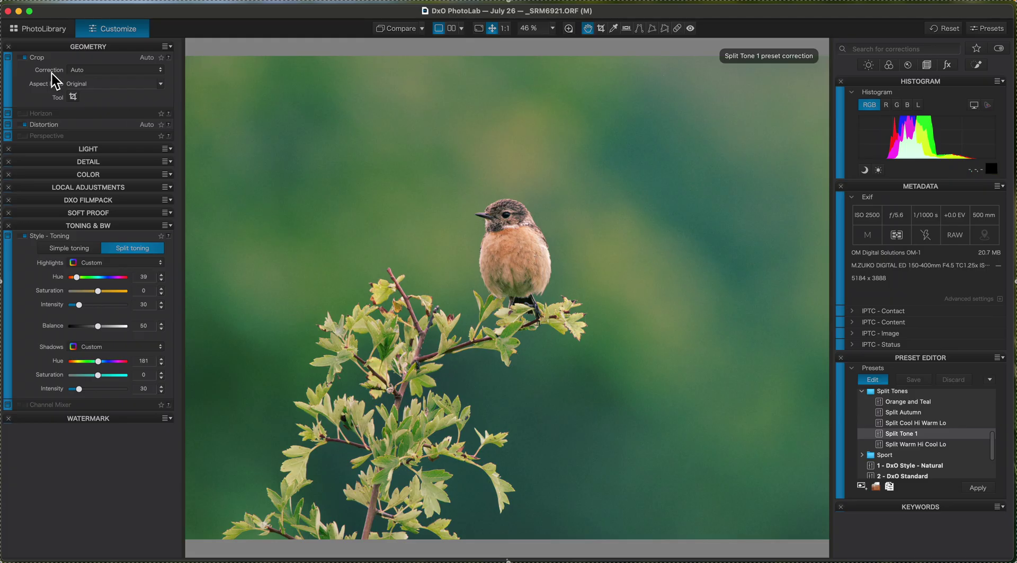
Exclude the geometry corrections Crop, Horizon, Perspective and Distortion from the Split Tone 1 preset.
{"action": "left_click", "coordinate": [8, 58]}
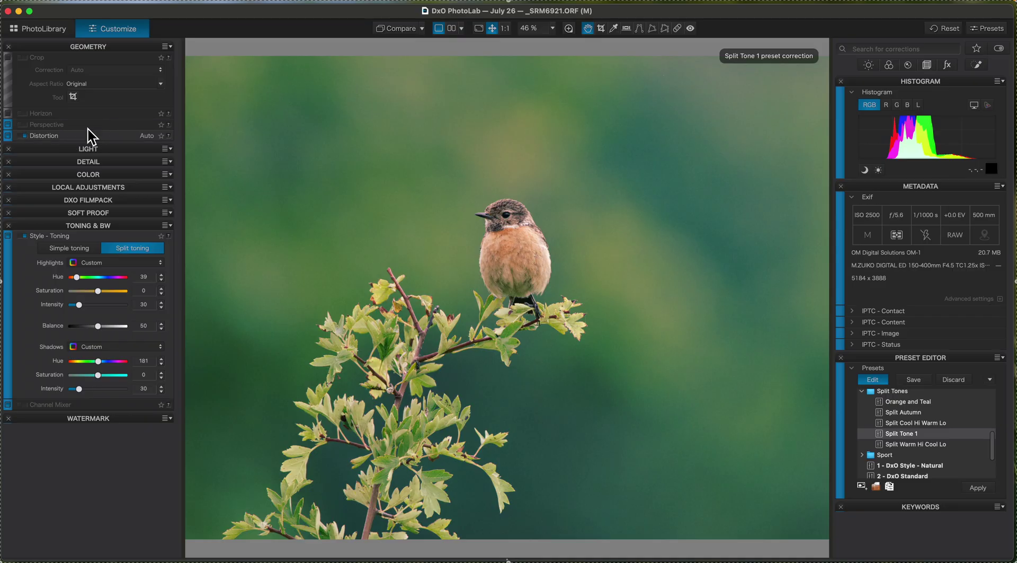
{"action": "left_click", "coordinate": [83, 138]}
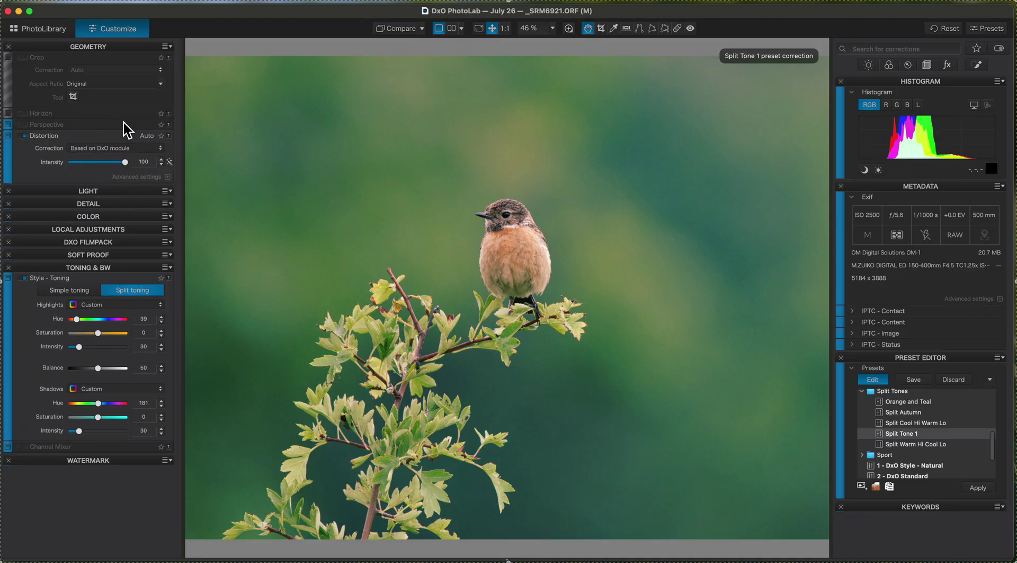
{"action": "left_click", "coordinate": [8, 136]}
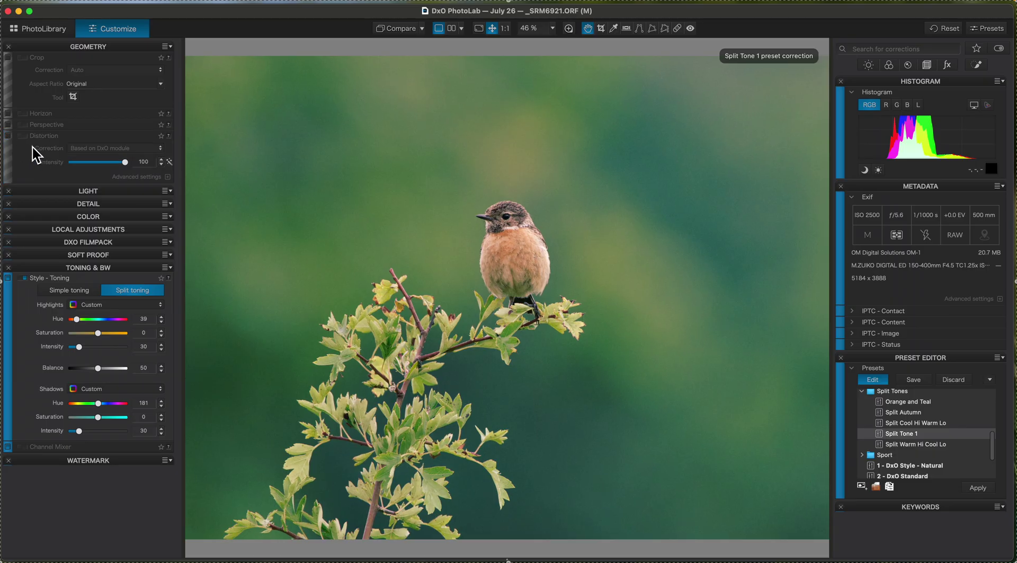
Exclude every Light correction, from Color/B&W Rendering through Contrast, Vignetting and Tone Curve, from the preset.
{"action": "left_click", "coordinate": [74, 194]}
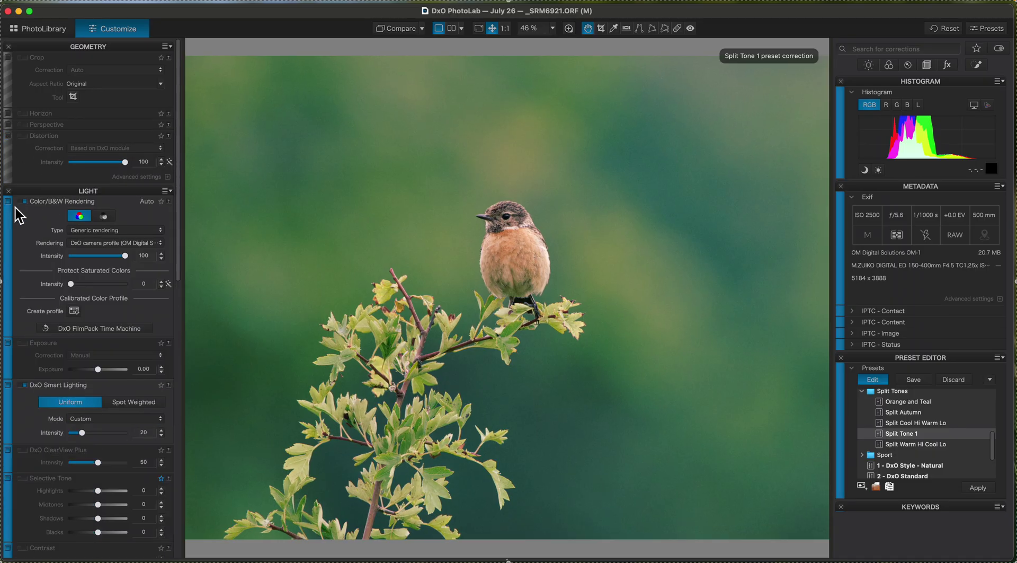
{"action": "left_click", "coordinate": [8, 356]}
{"action": "left_click", "coordinate": [8, 418]}
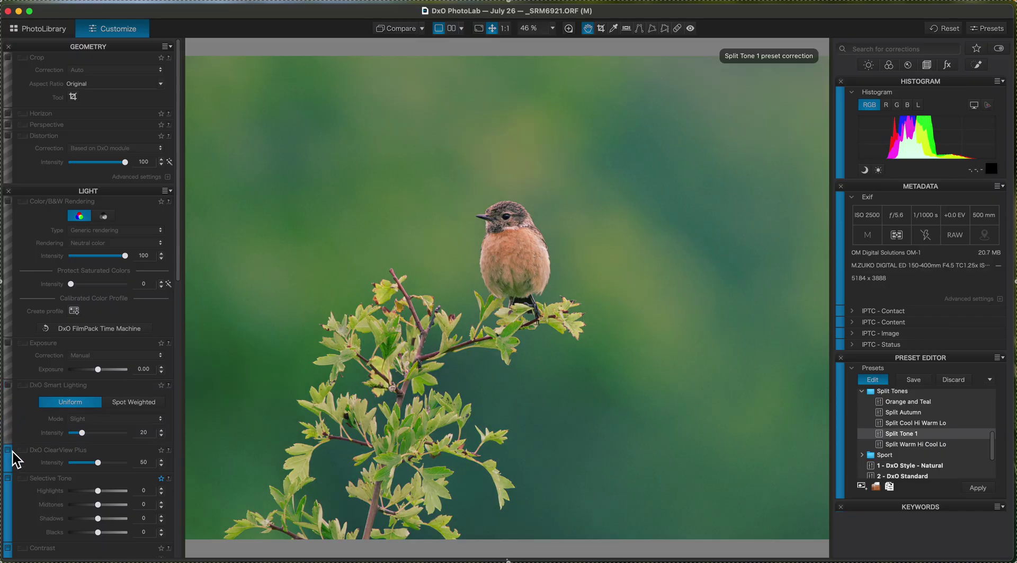
{"action": "left_click", "coordinate": [8, 456]}
{"action": "left_click", "coordinate": [7, 488]}
{"action": "scroll", "coordinate": [182, 284], "scroll_direction": "down", "scroll_amount": 10}
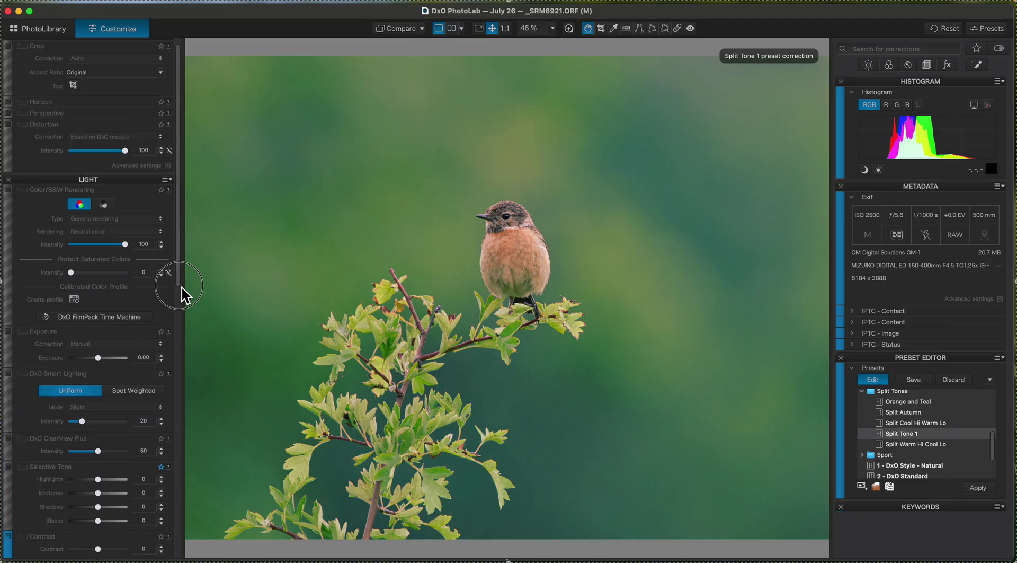
{"action": "left_click", "coordinate": [8, 259]}
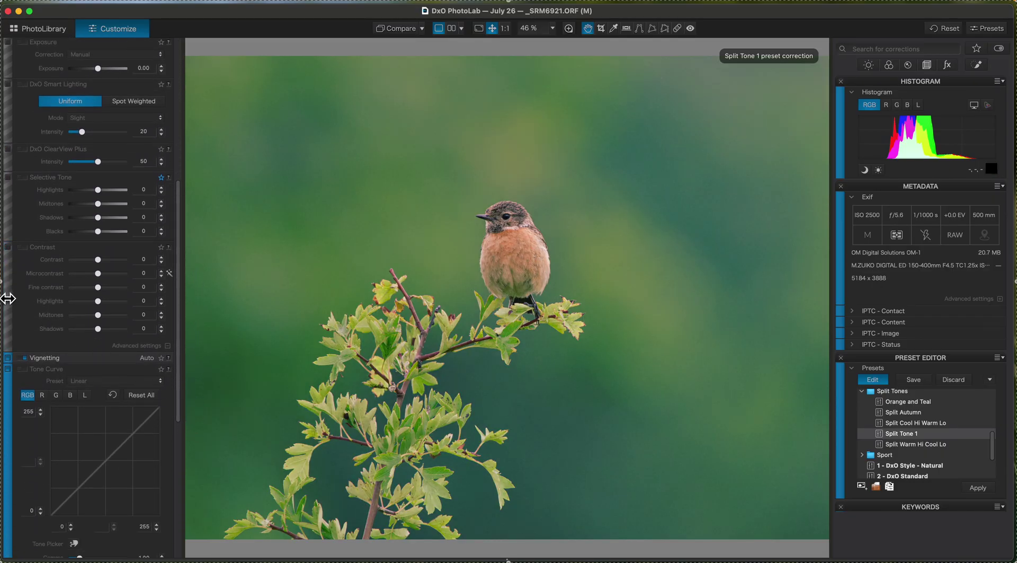
{"action": "left_click", "coordinate": [7, 358]}
{"action": "left_click", "coordinate": [21, 371]}
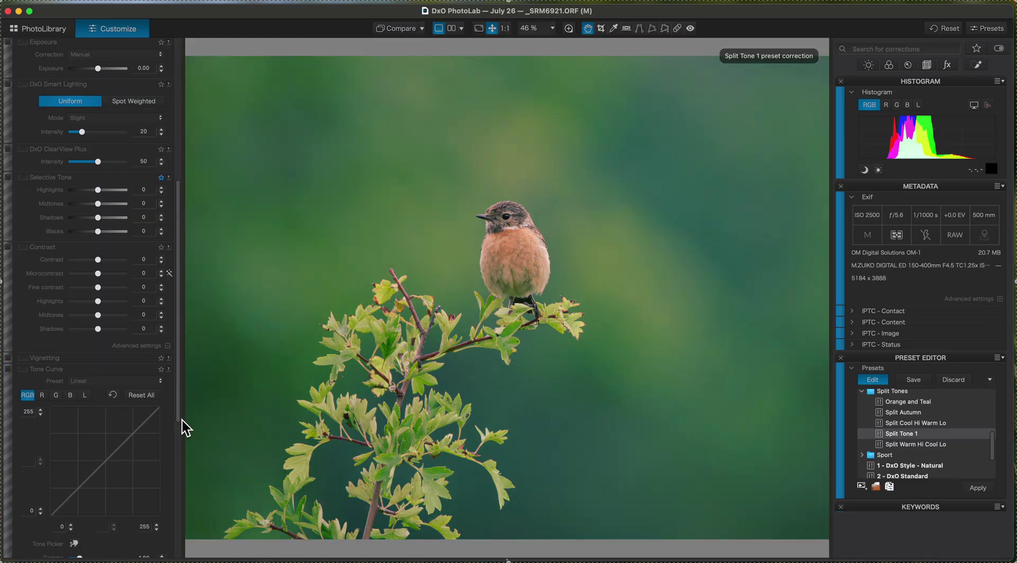
Exclude the Detail corrections Denoising, Chromatic Aberration, Lens Sharpness Optimization, ReTouch and Unsharp Mask from the preset.
{"action": "left_click_drag", "start_coordinate": [181, 420], "coordinate": [185, 503]}
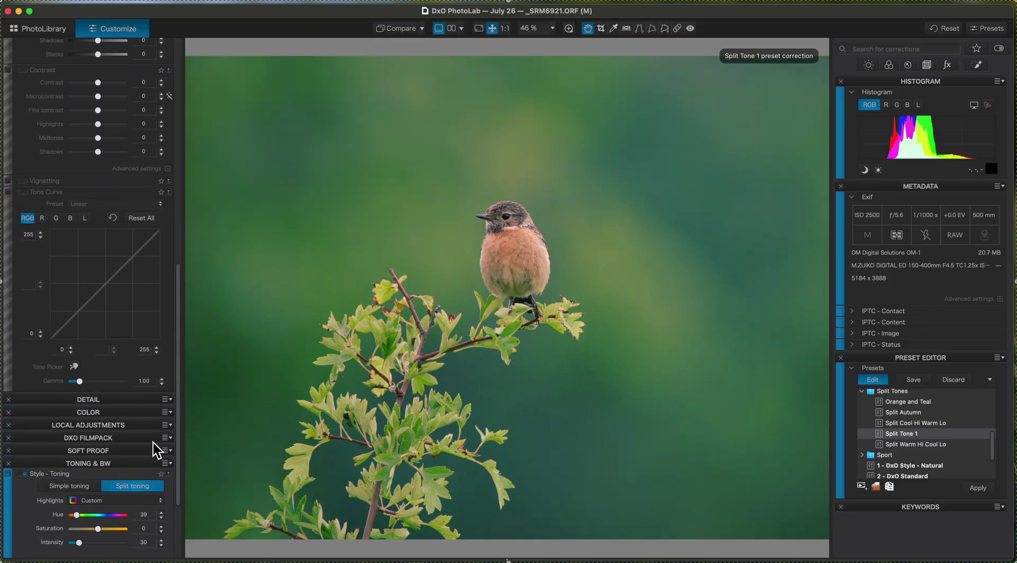
{"action": "left_click", "coordinate": [112, 400]}
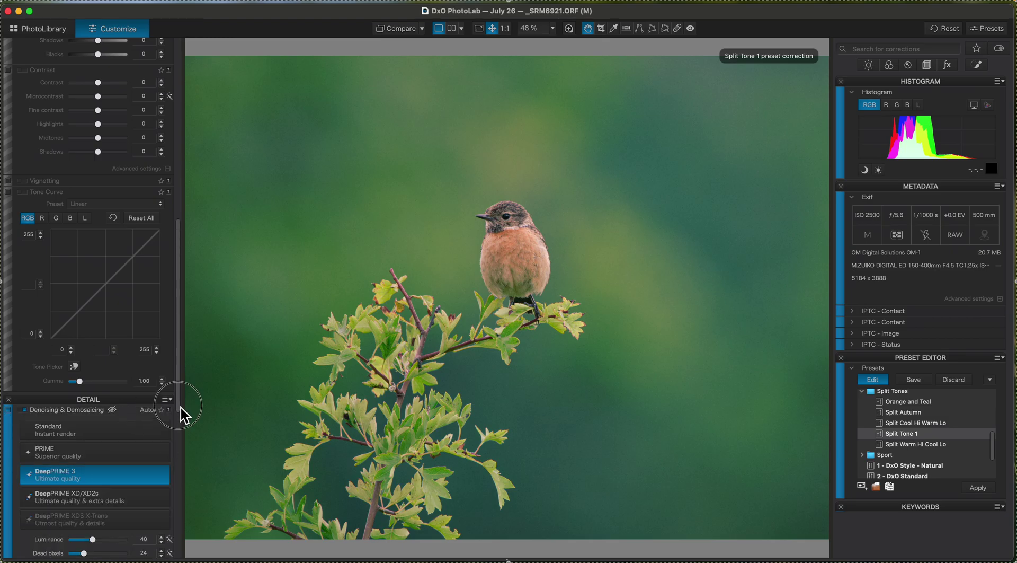
{"action": "left_click_drag", "start_coordinate": [180, 408], "coordinate": [181, 510]}
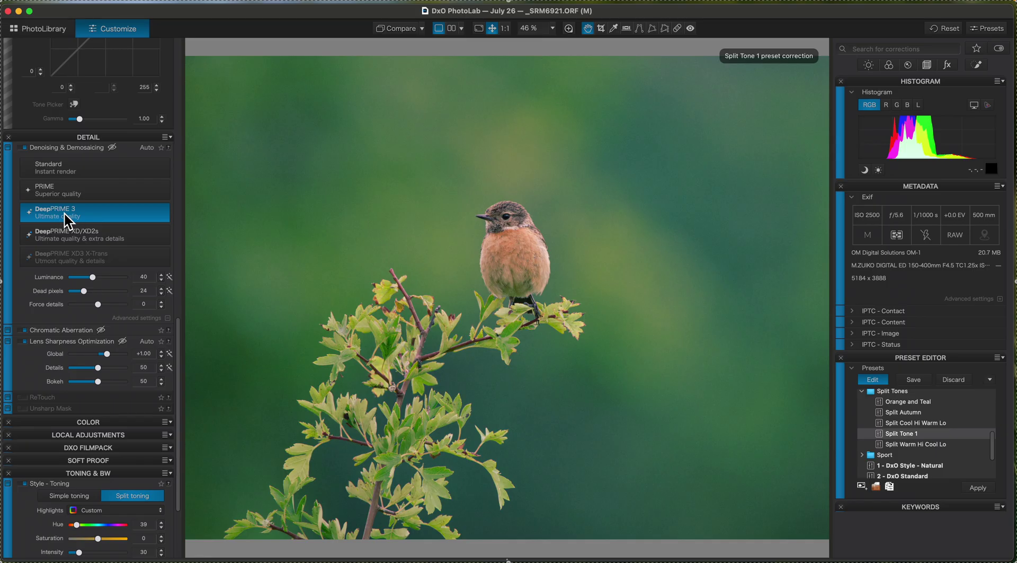
{"action": "left_click", "coordinate": [8, 149]}
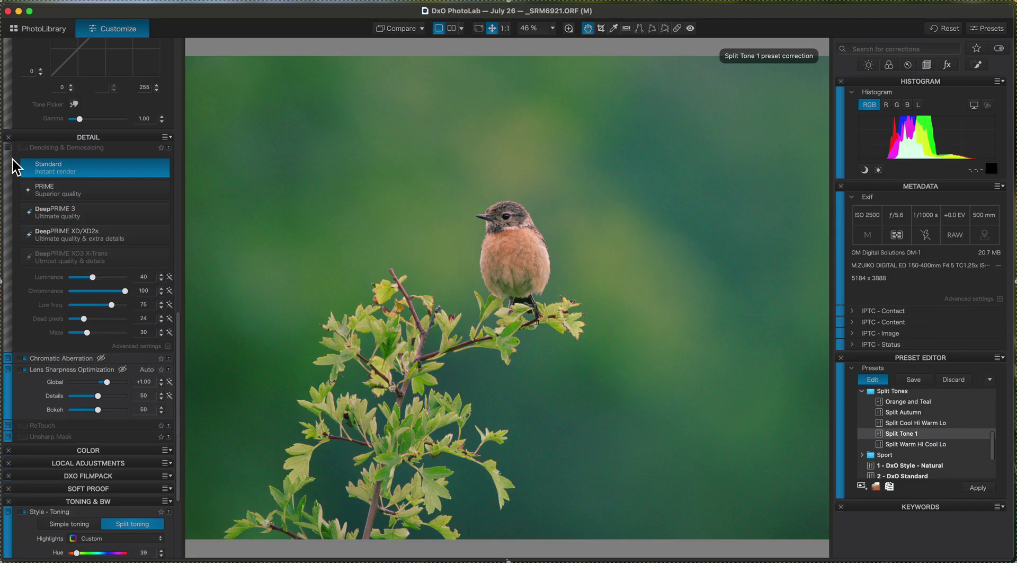
{"action": "left_click", "coordinate": [8, 358]}
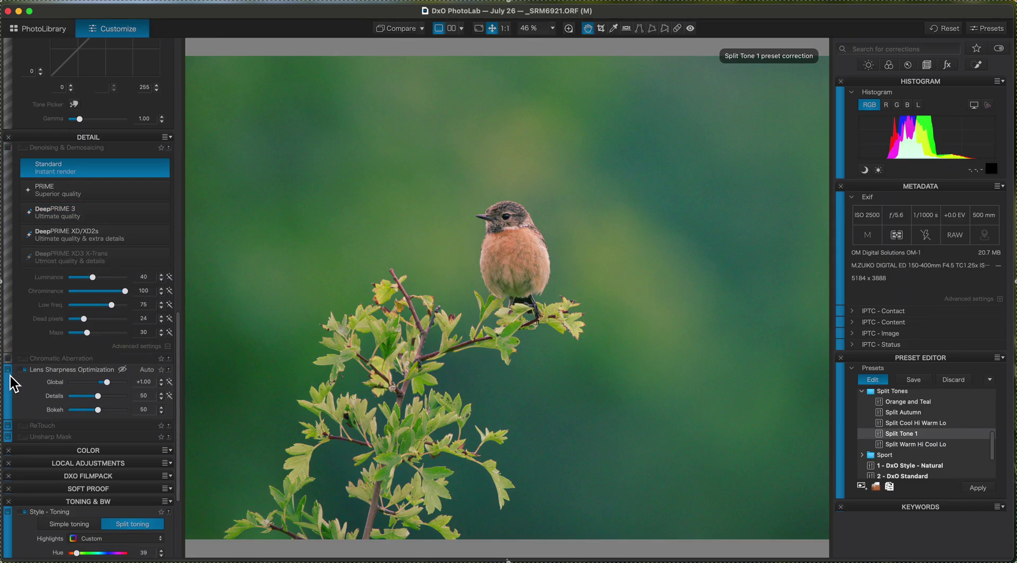
{"action": "left_click", "coordinate": [8, 369]}
{"action": "left_click", "coordinate": [9, 426]}
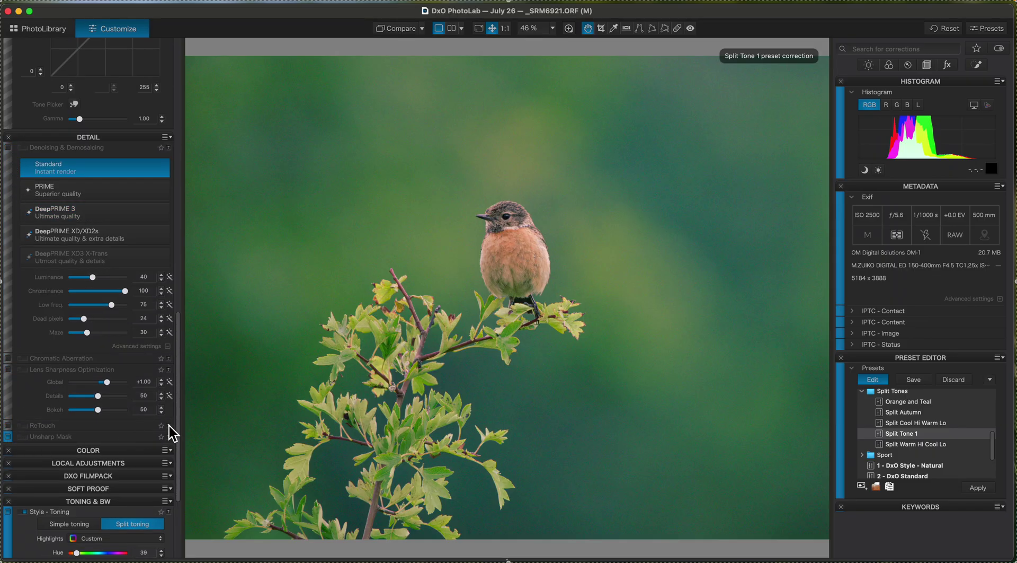
{"action": "left_click_drag", "start_coordinate": [178, 443], "coordinate": [178, 517]}
{"action": "left_click", "coordinate": [8, 292]}
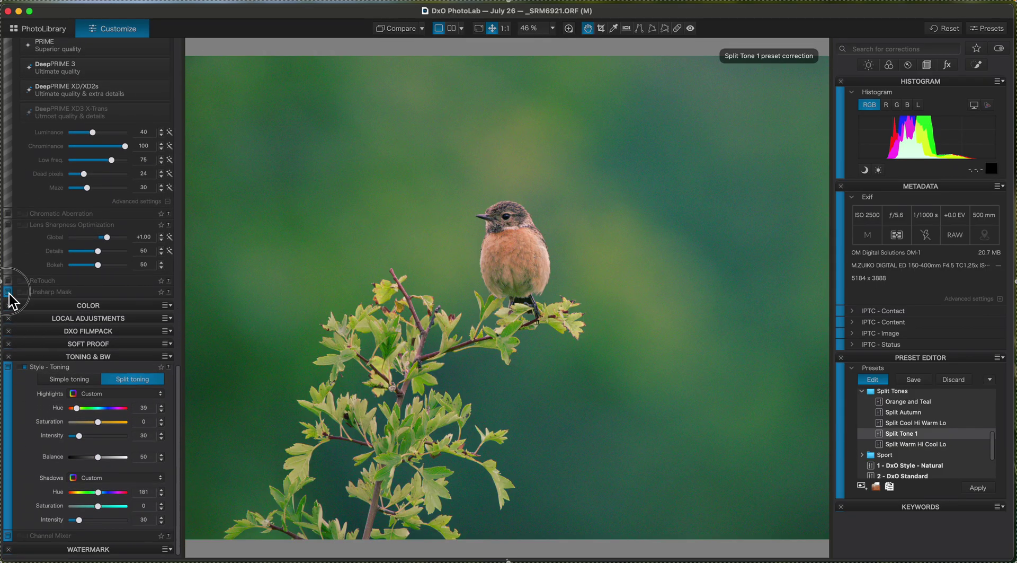
Exclude the Color corrections Working Color Space, White Balance and HSL from the preset.
{"action": "left_click", "coordinate": [59, 307]}
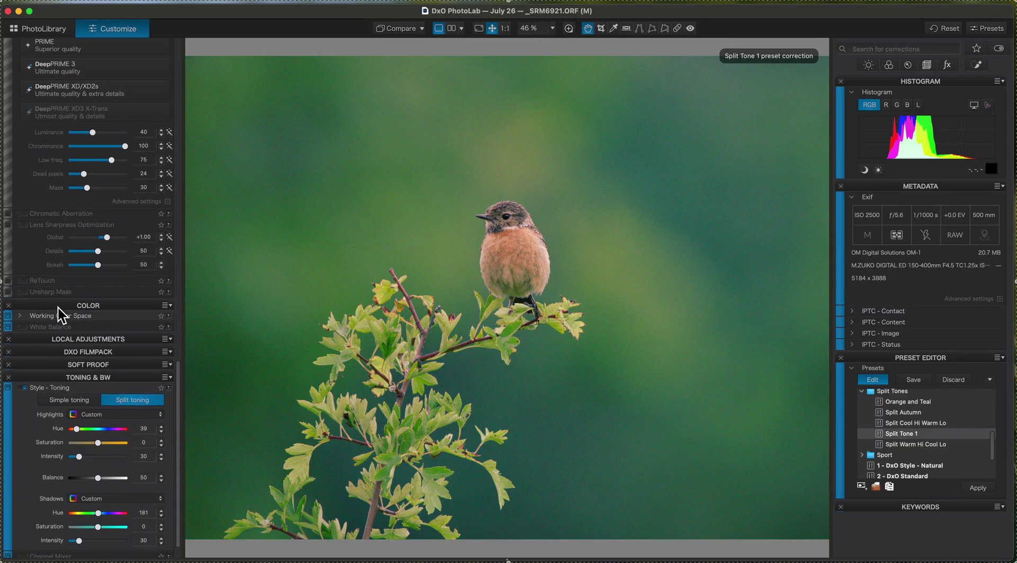
{"action": "left_click", "coordinate": [8, 327]}
{"action": "left_click", "coordinate": [10, 406]}
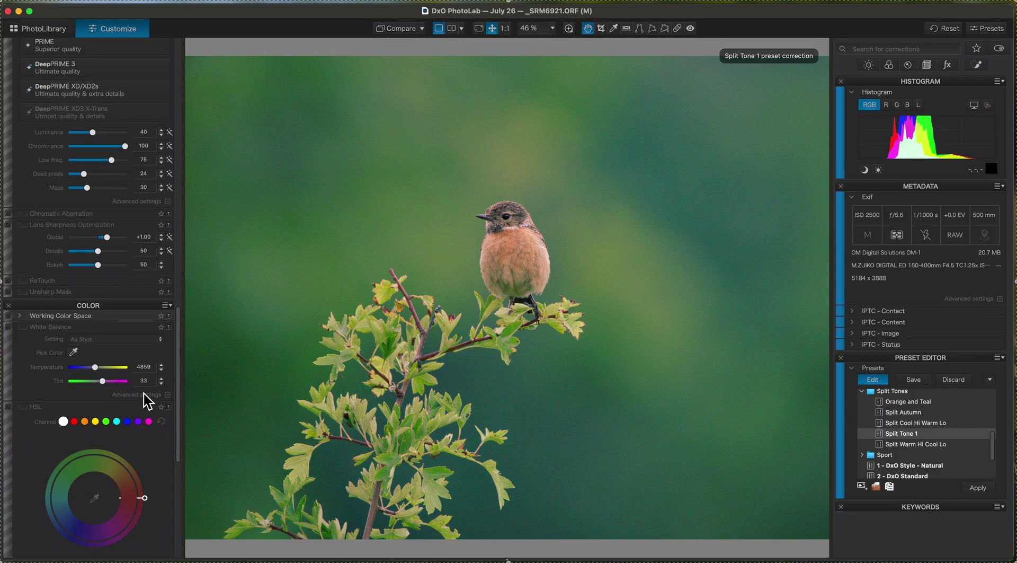
{"action": "left_click_drag", "start_coordinate": [180, 413], "coordinate": [180, 525]}
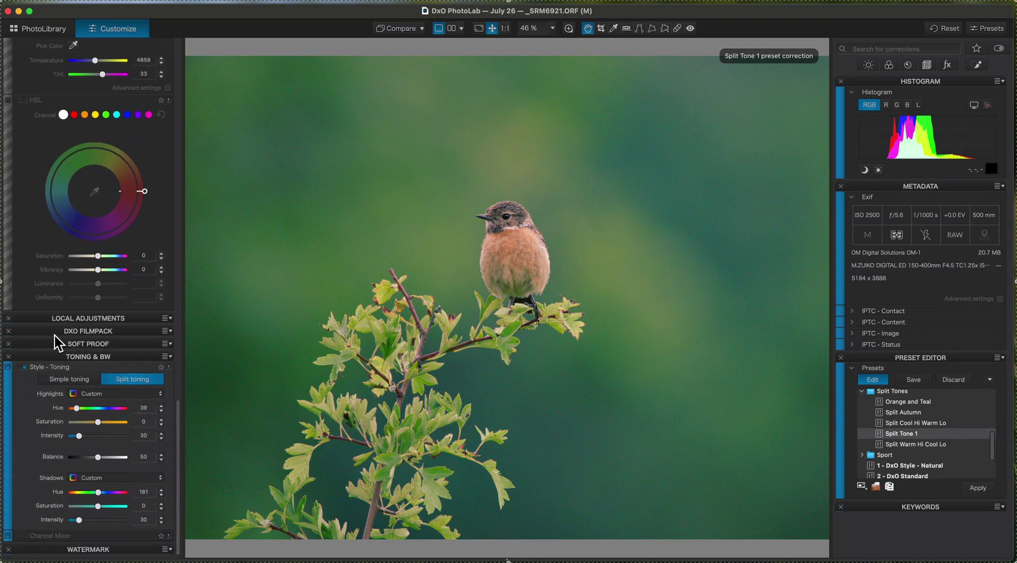
Exclude the local adjustments and all DxO FilmPack corrections, such as Creative Vignetting, Filter, Grain and Blur, from the preset.
{"action": "left_click", "coordinate": [70, 320]}
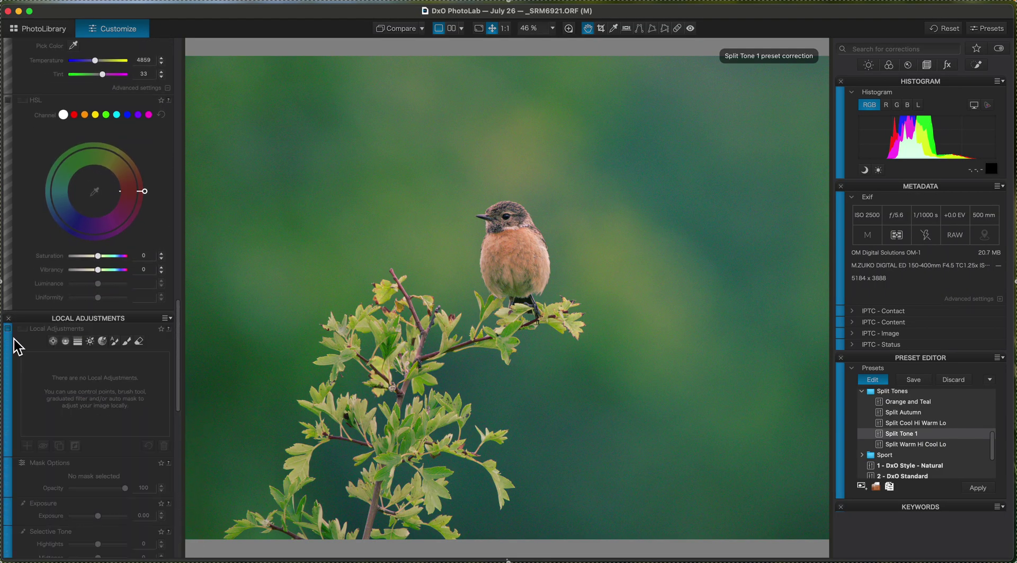
{"action": "left_click", "coordinate": [96, 319]}
{"action": "left_click", "coordinate": [72, 330]}
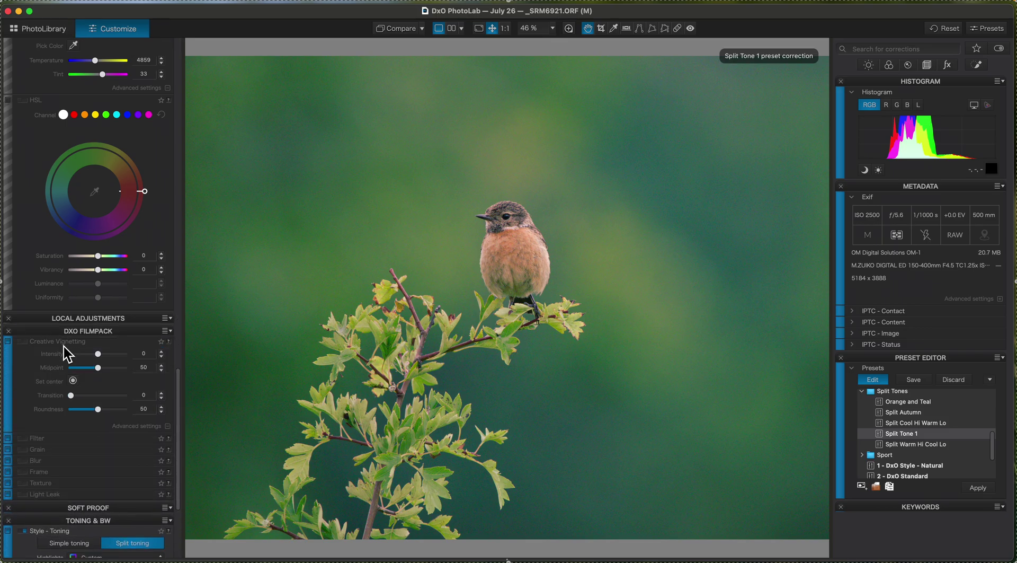
{"action": "left_click", "coordinate": [14, 449]}
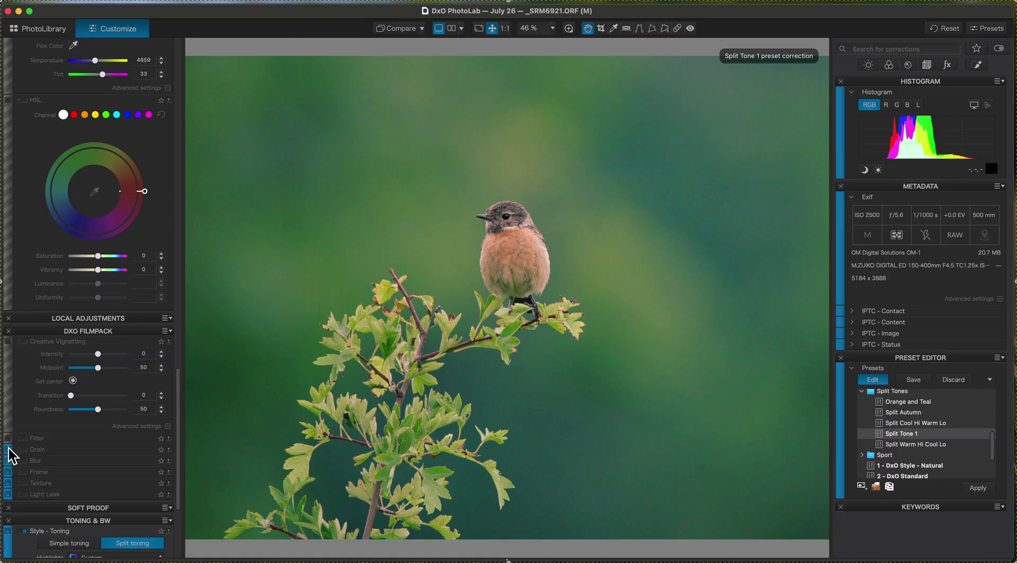
{"action": "left_click", "coordinate": [13, 461]}
{"action": "left_click", "coordinate": [11, 472]}
{"action": "left_click", "coordinate": [65, 333]}
Exclude Soft proofing, Channel Mixer and Instant Watermarking from the preset, keeping only Style - Toning included.
{"action": "left_click", "coordinate": [52, 344]}
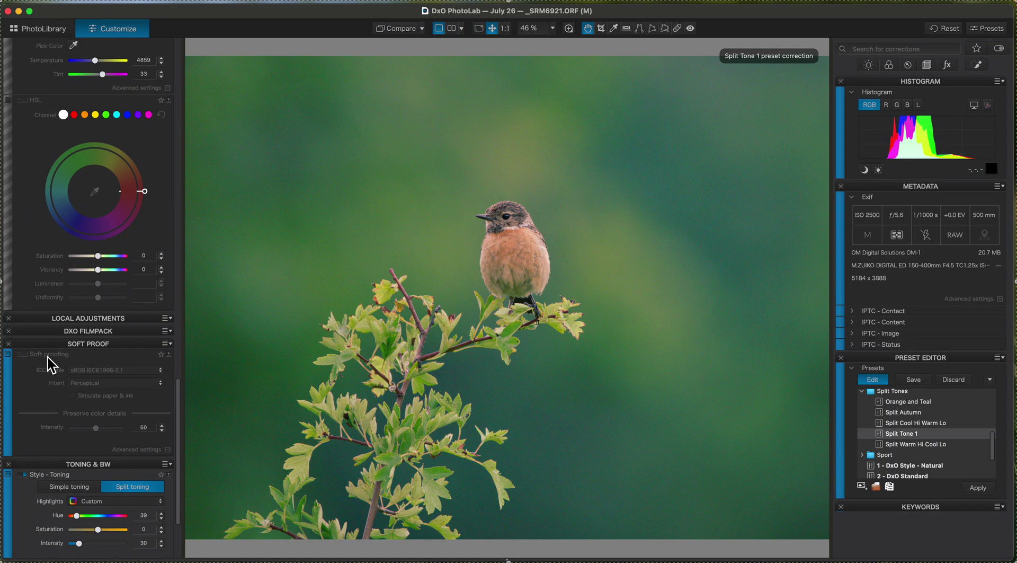
{"action": "left_click", "coordinate": [74, 344]}
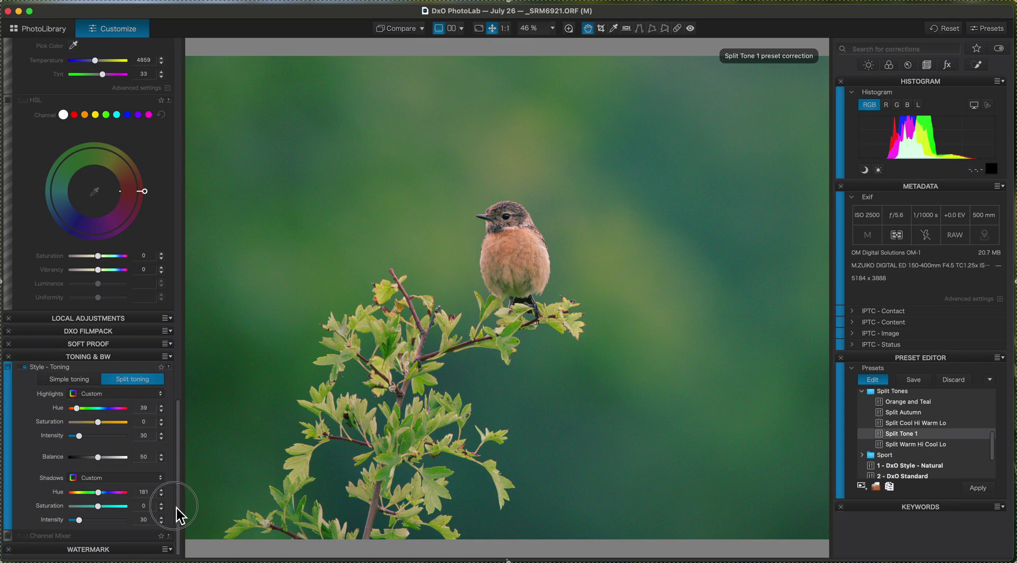
{"action": "left_click", "coordinate": [83, 550]}
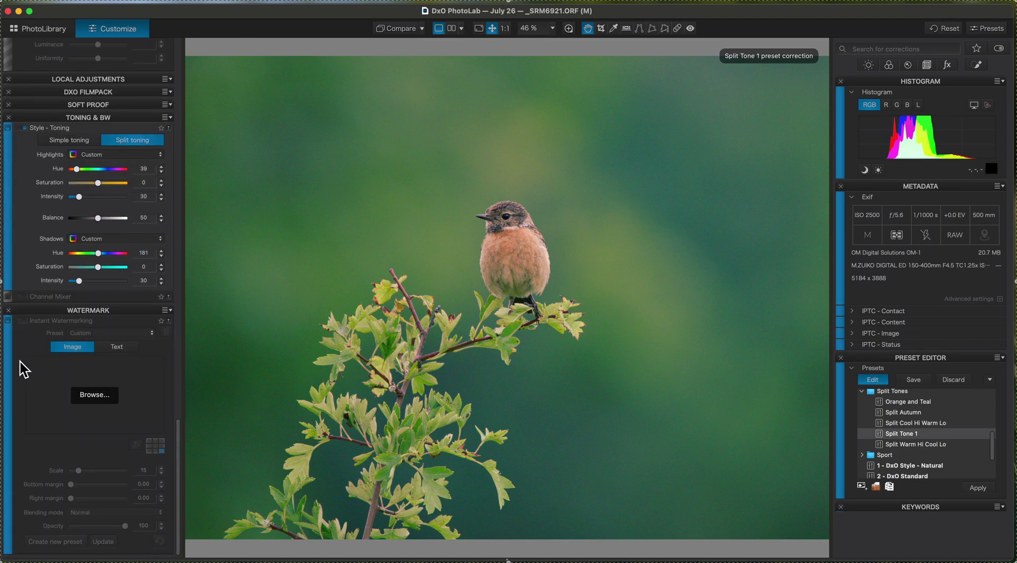
{"action": "left_click", "coordinate": [9, 322]}
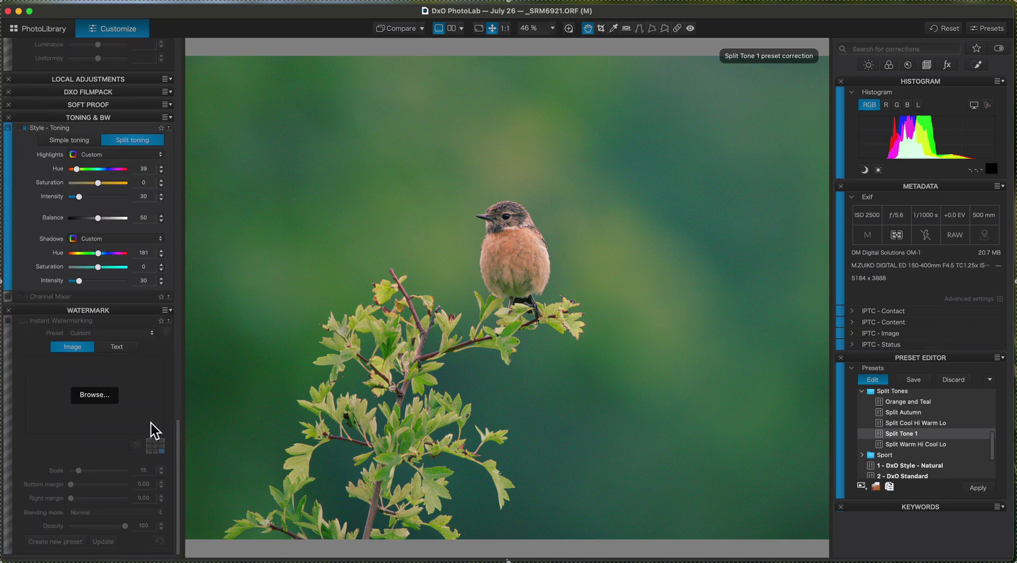
{"action": "left_click_drag", "start_coordinate": [180, 502], "coordinate": [185, 480]}
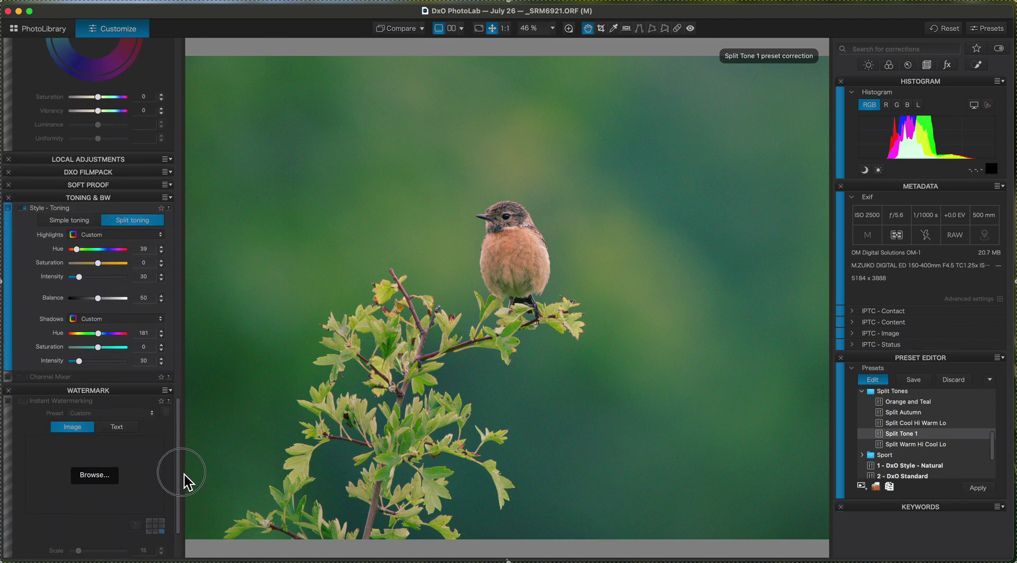
{"action": "left_click", "coordinate": [87, 393]}
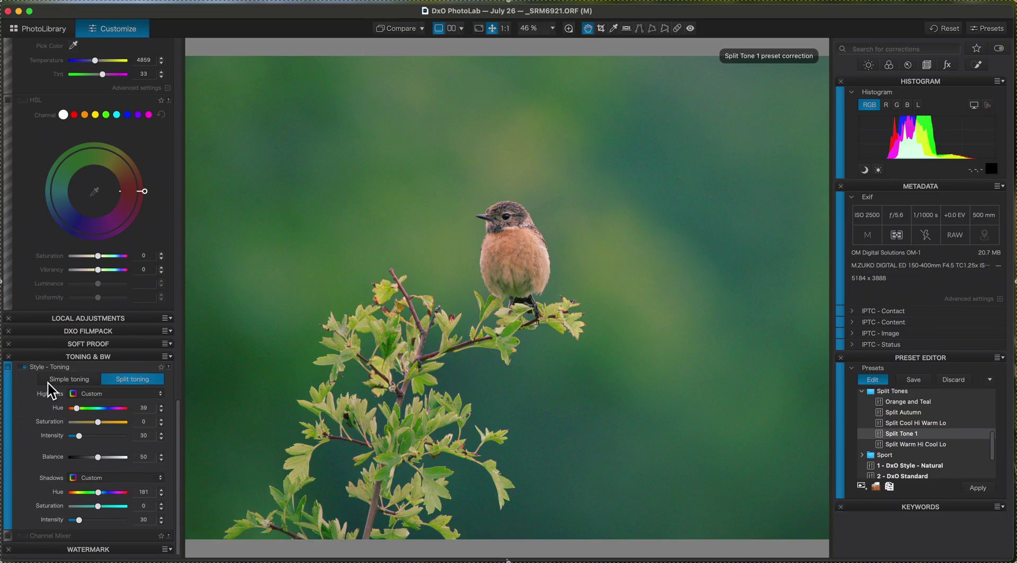
Save the changes to the Split Tone 1 preset and leave preset edit mode.
{"action": "left_click", "coordinate": [914, 380]}
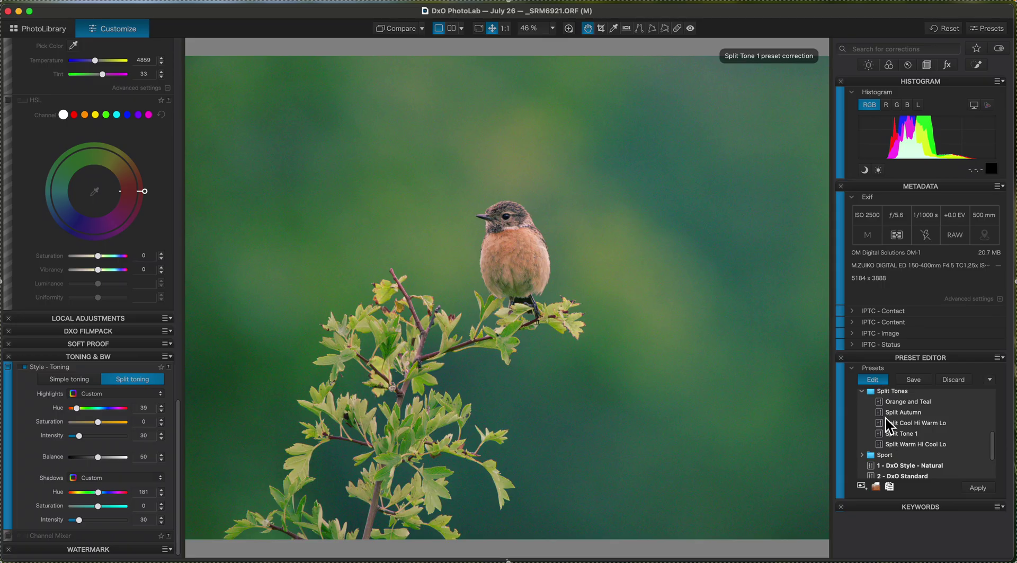
{"action": "left_click", "coordinate": [874, 380]}
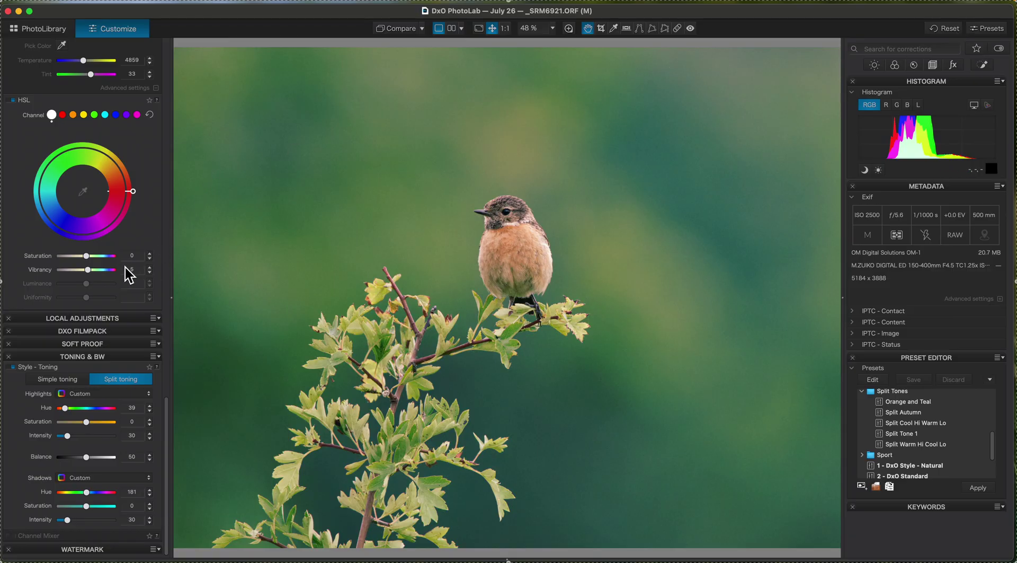
Reset the corrections applied to the bird photo.
{"action": "scroll", "coordinate": [126, 267], "scroll_direction": "up", "scroll_amount": 5}
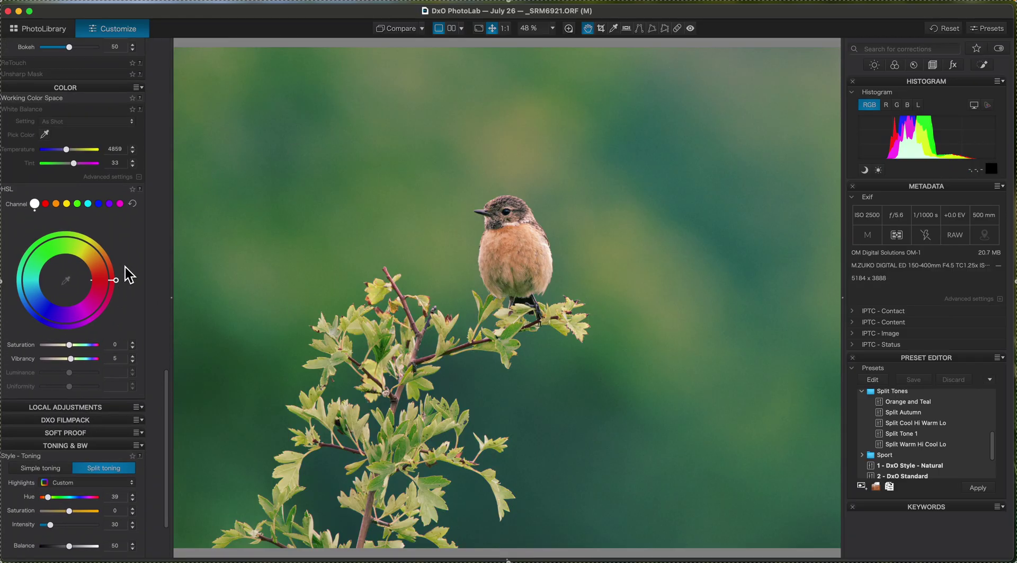
{"action": "left_click", "coordinate": [942, 29]}
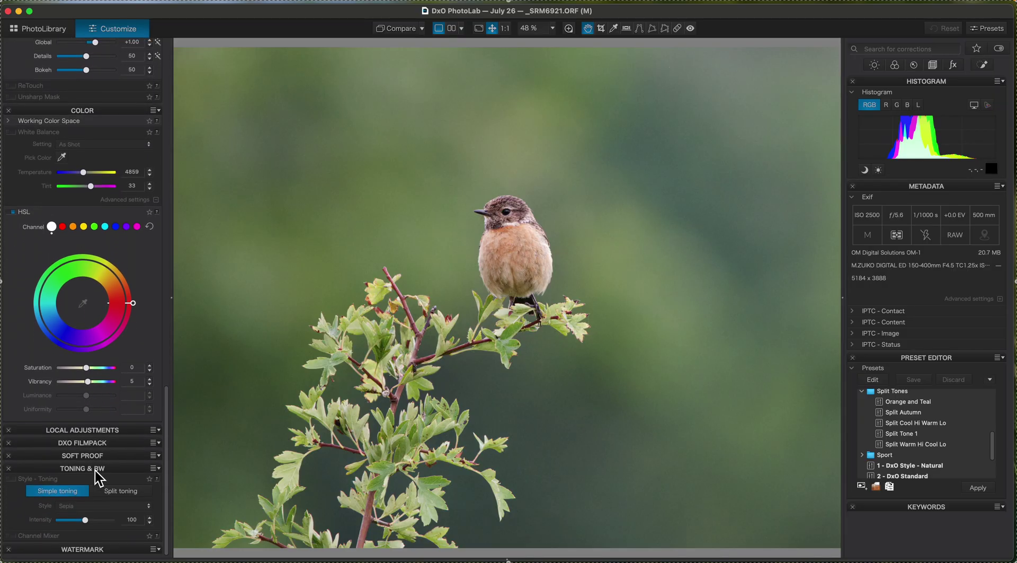
{"action": "left_click", "coordinate": [98, 430]}
Set the bird photo's Selective Tone shadows to 22, contrast to 48, microcontrast to 7, contrast highlights to 20 and ClearView Plus to 20.
{"action": "scroll", "coordinate": [92, 297], "scroll_direction": "up", "scroll_amount": 10}
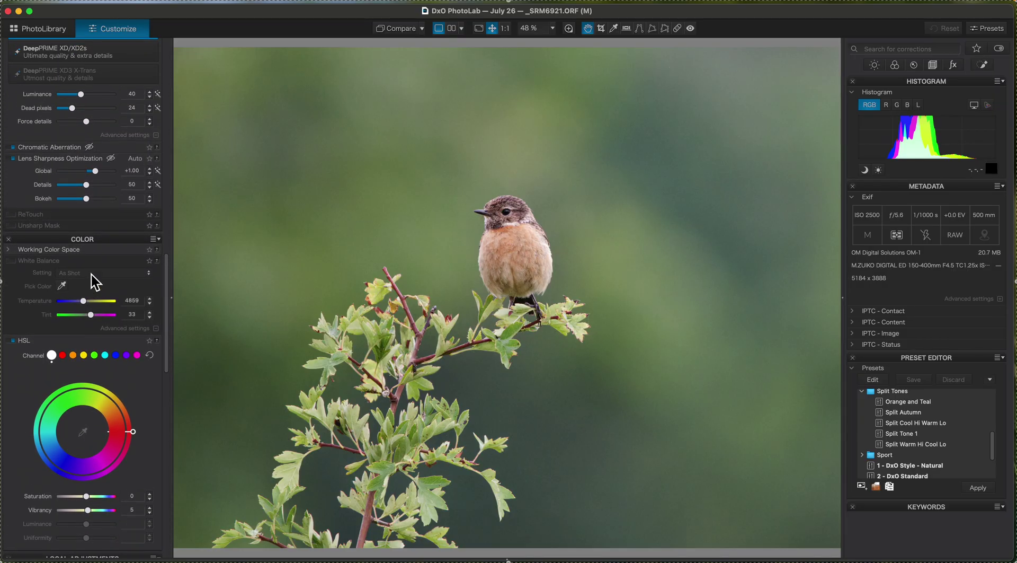
{"action": "scroll", "coordinate": [92, 272], "scroll_direction": "up", "scroll_amount": 10}
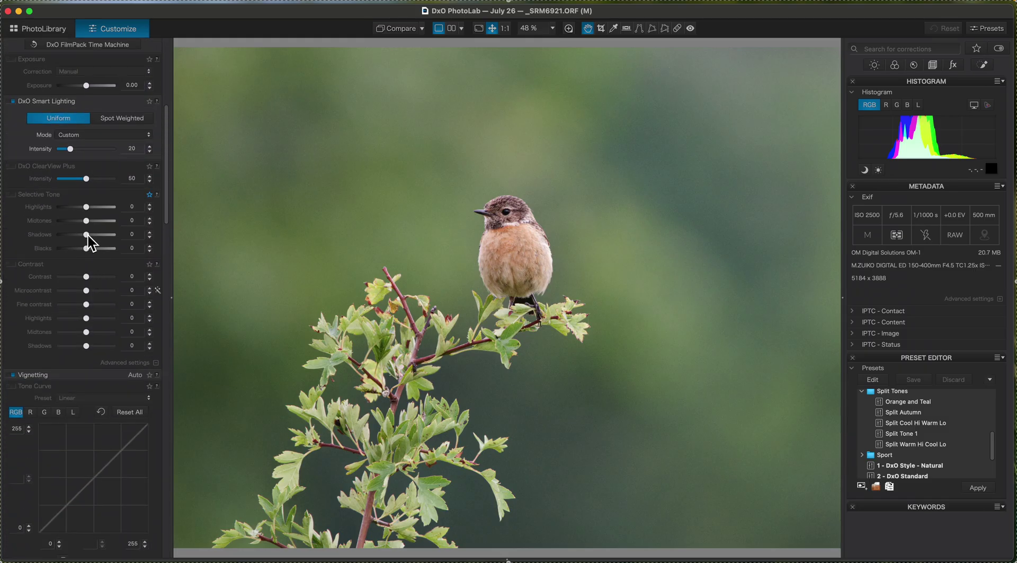
{"action": "left_click_drag", "start_coordinate": [88, 235], "coordinate": [93, 235]}
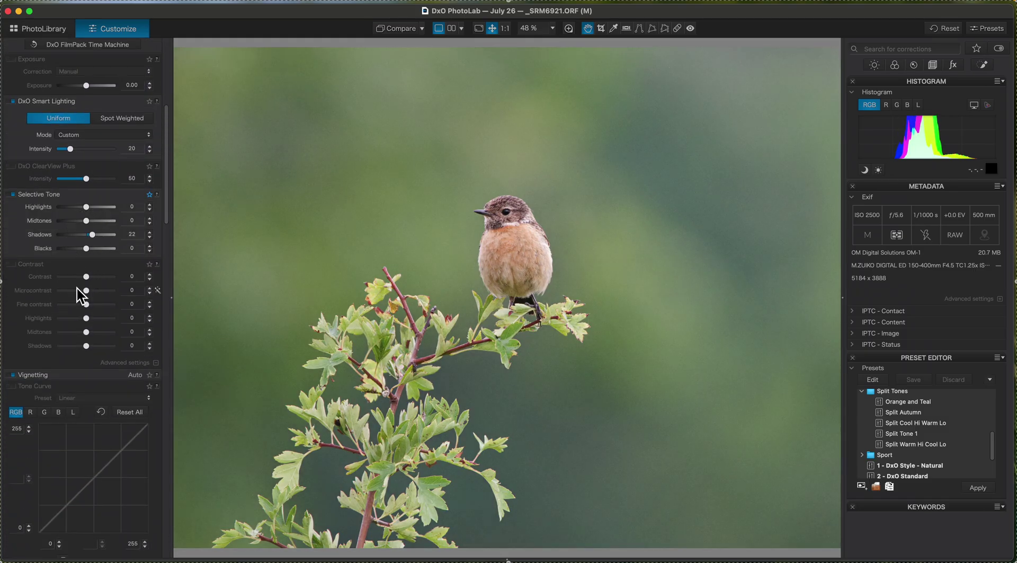
{"action": "left_click_drag", "start_coordinate": [92, 289], "coordinate": [106, 289]}
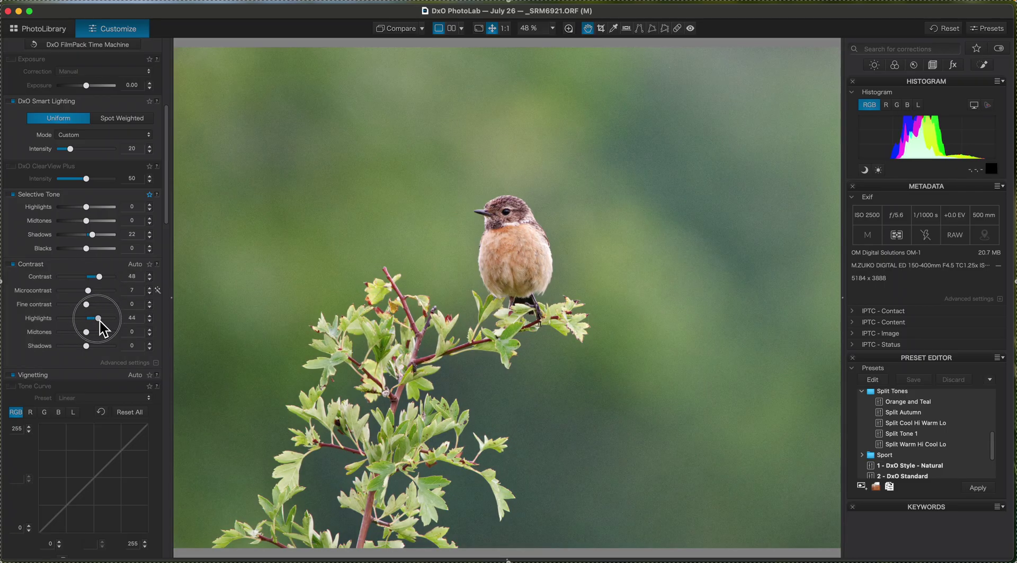
{"action": "left_click_drag", "start_coordinate": [97, 323], "coordinate": [93, 322]}
{"action": "left_click_drag", "start_coordinate": [92, 182], "coordinate": [75, 183]}
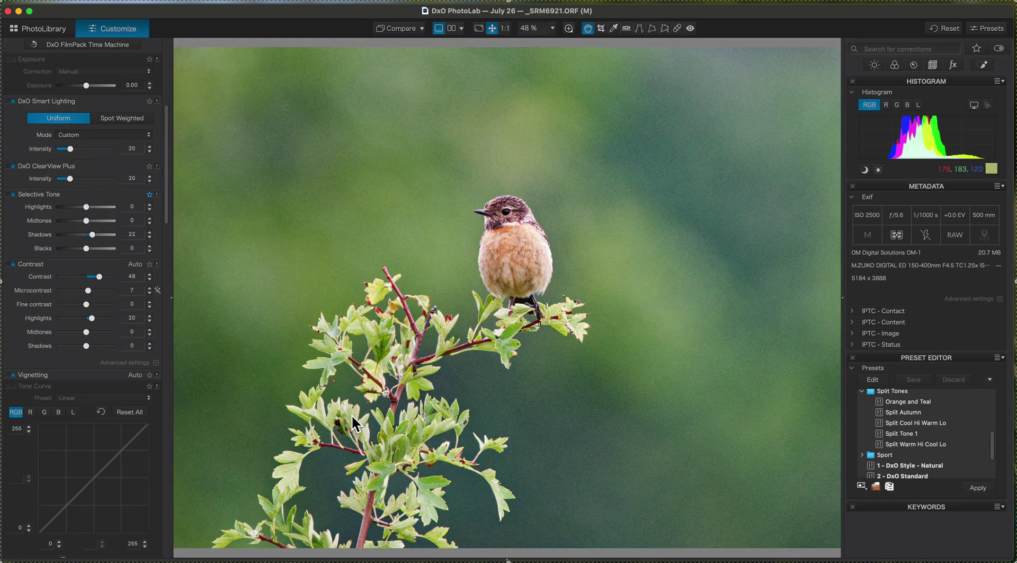
Apply the Split Tone 1 preset from the Split Tones group to the photo and check its Style - Toning settings.
{"action": "left_click", "coordinate": [987, 30]}
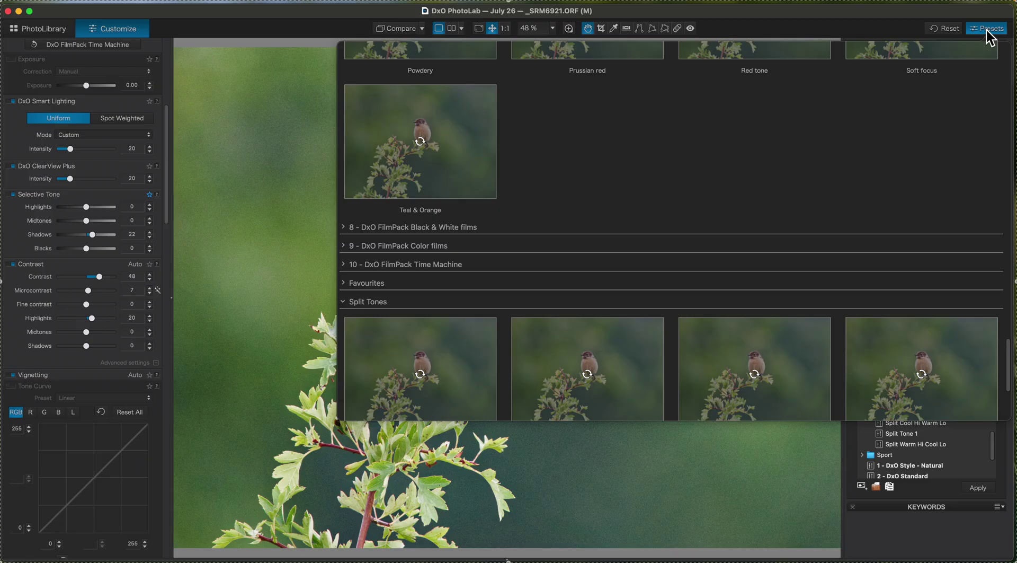
{"action": "scroll", "coordinate": [689, 212], "scroll_direction": "up", "scroll_amount": 3}
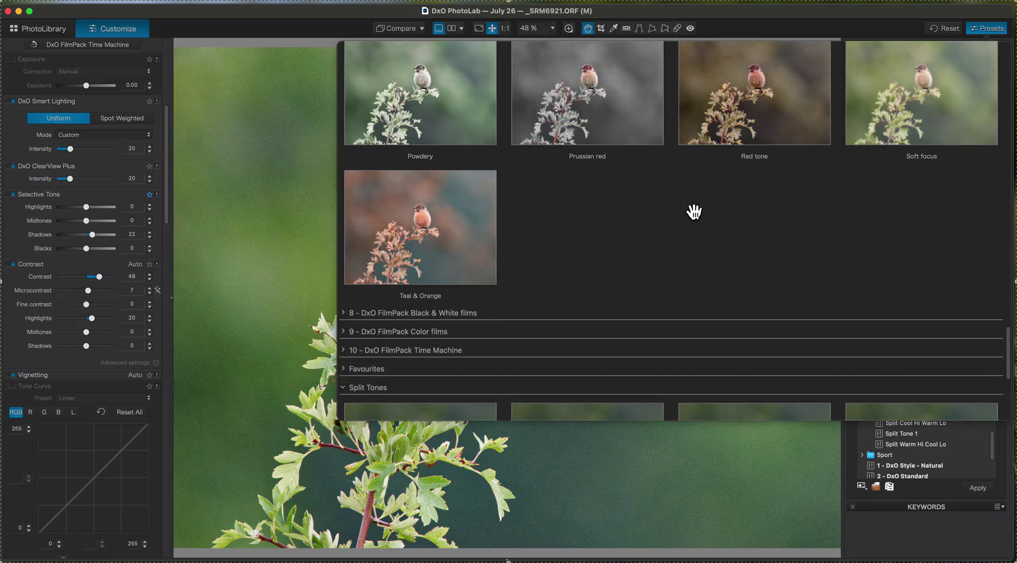
{"action": "scroll", "coordinate": [689, 212], "scroll_direction": "down", "scroll_amount": 5}
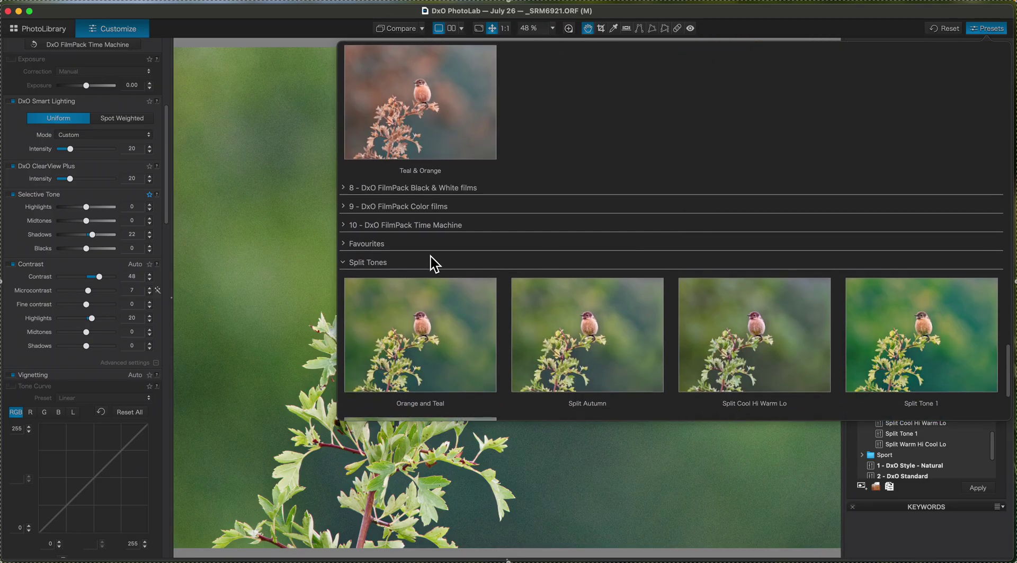
{"action": "scroll", "coordinate": [424, 228], "scroll_direction": "down", "scroll_amount": 3}
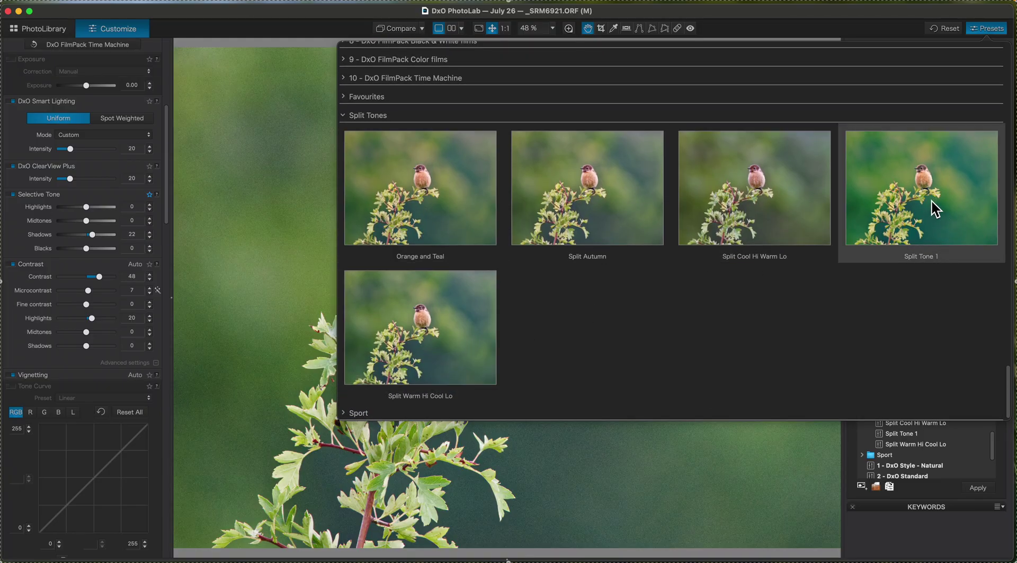
{"action": "left_click", "coordinate": [931, 198]}
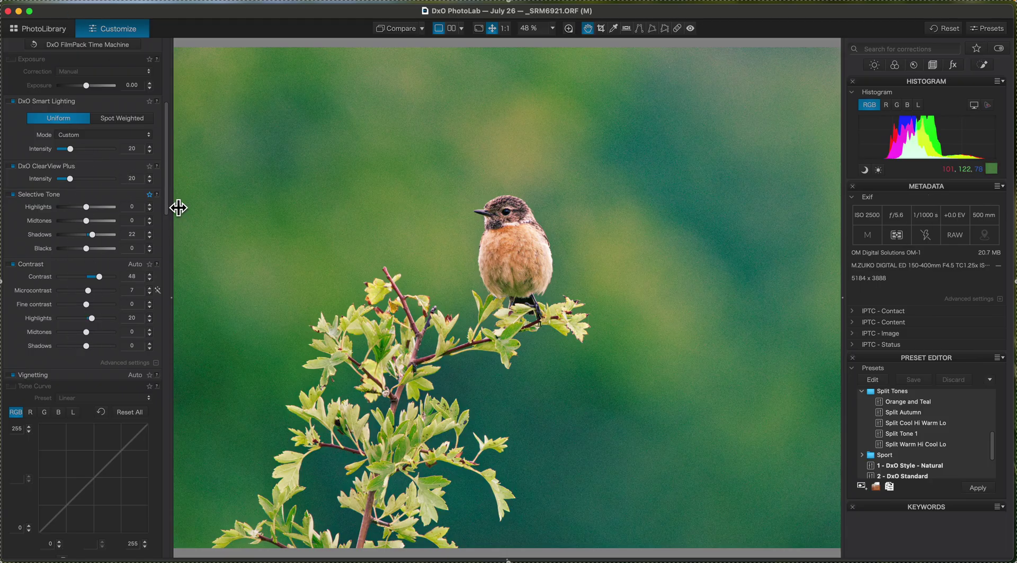
{"action": "left_click_drag", "start_coordinate": [168, 204], "coordinate": [168, 554]}
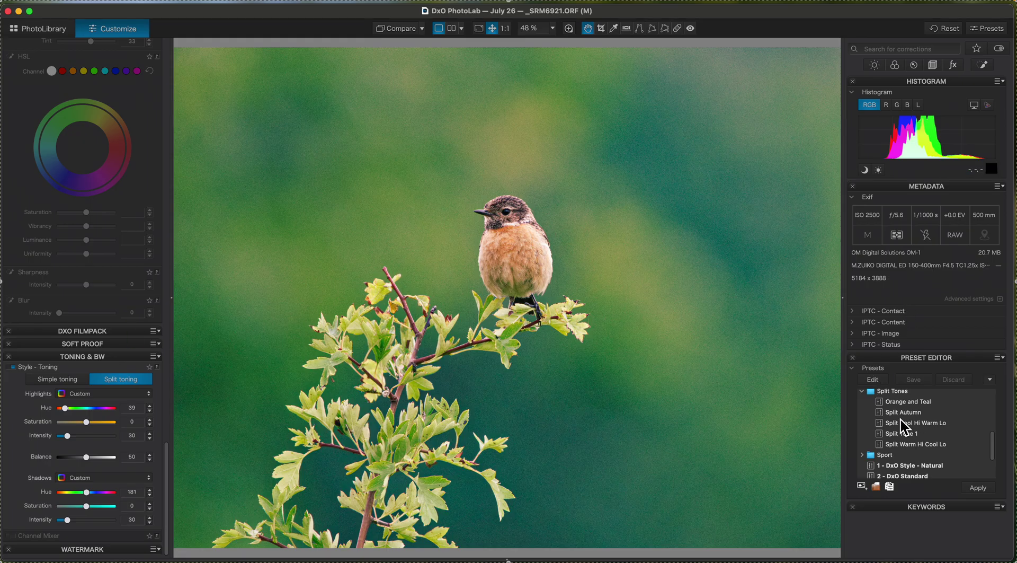
Open the Split Tone 1 preset for editing in the Preset Editor.
{"action": "scroll", "coordinate": [906, 429], "scroll_direction": "up", "scroll_amount": 3}
{"action": "scroll", "coordinate": [908, 426], "scroll_direction": "down", "scroll_amount": 3}
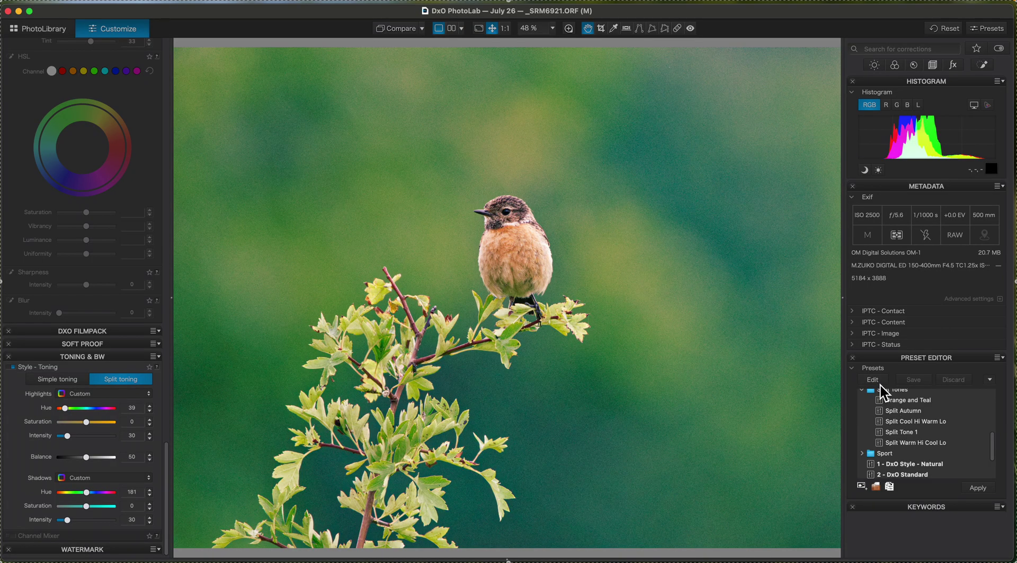
{"action": "left_click", "coordinate": [907, 432]}
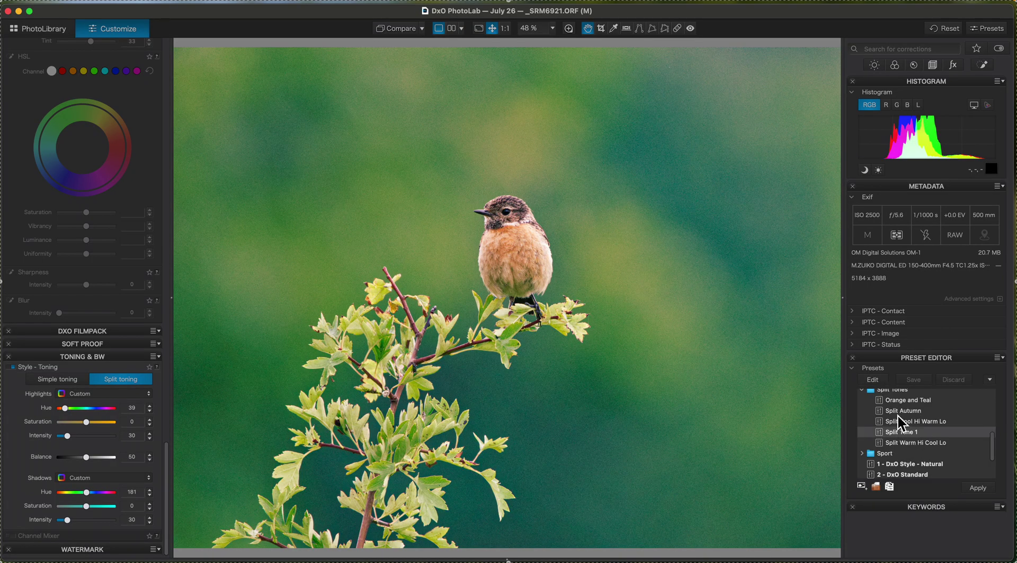
{"action": "left_click", "coordinate": [882, 383]}
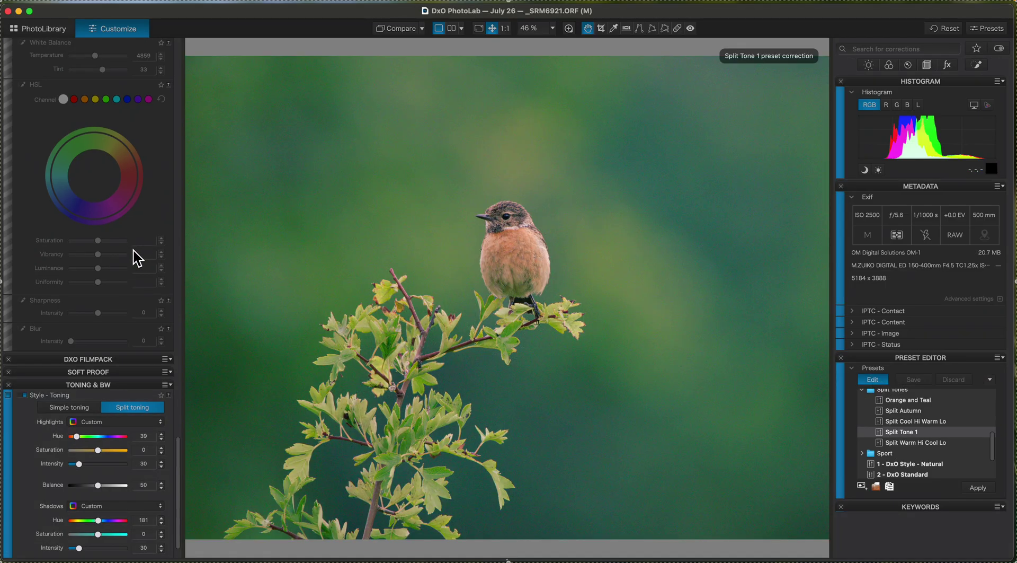
Try including the Denoising & Demosaicing correction in the Split Tone 1 preset, then exclude it again.
{"action": "scroll", "coordinate": [133, 250], "scroll_direction": "up", "scroll_amount": 10}
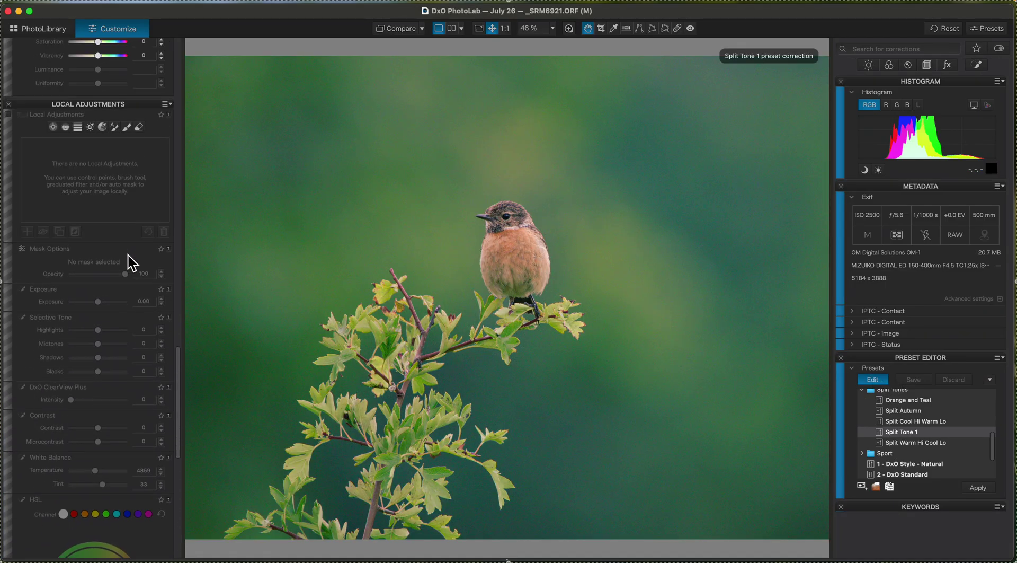
{"action": "scroll", "coordinate": [128, 256], "scroll_direction": "up", "scroll_amount": 10}
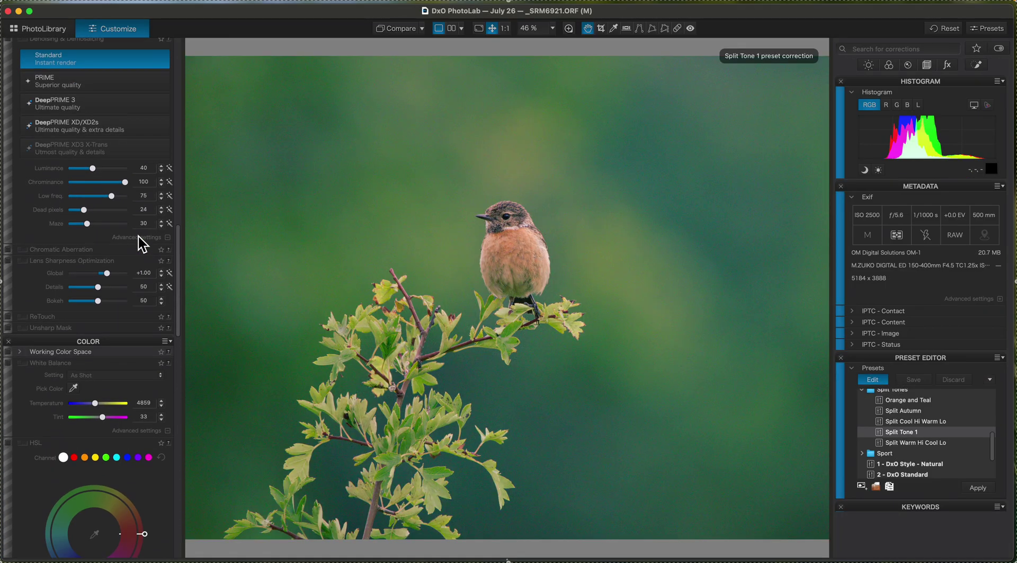
{"action": "scroll", "coordinate": [60, 240], "scroll_direction": "up", "scroll_amount": 8}
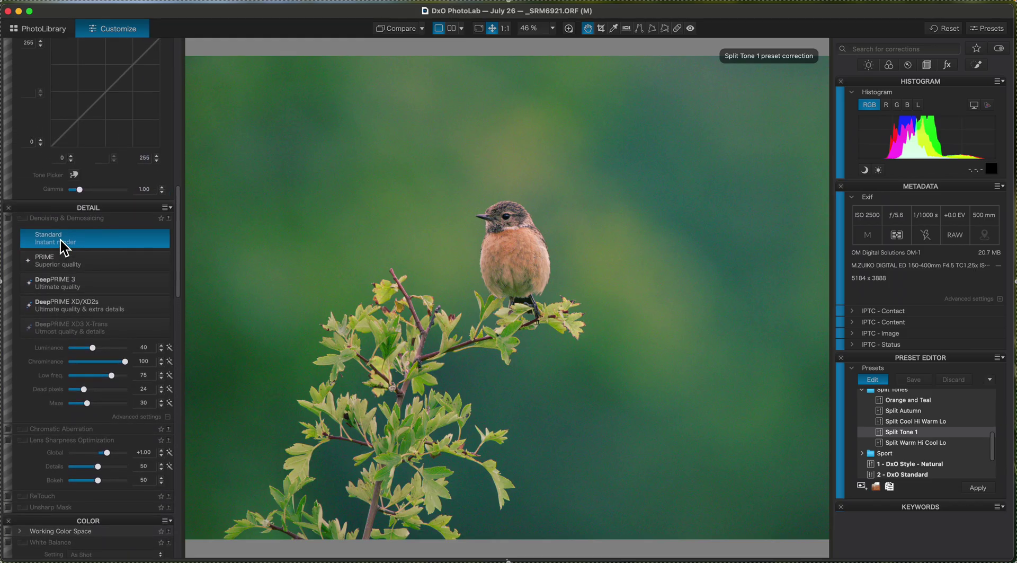
{"action": "scroll", "coordinate": [61, 240], "scroll_direction": "down", "scroll_amount": 4}
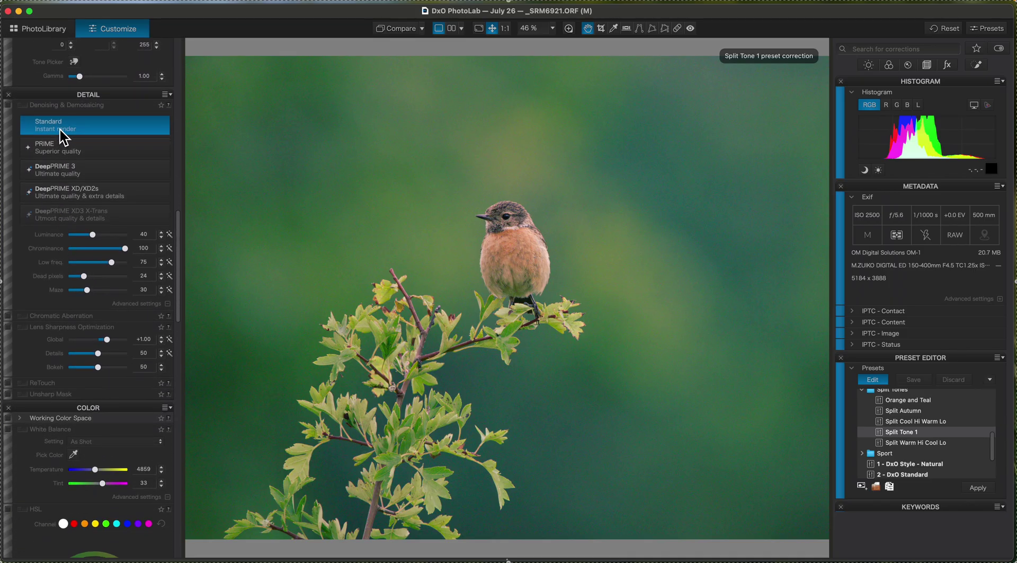
{"action": "left_click", "coordinate": [9, 106]}
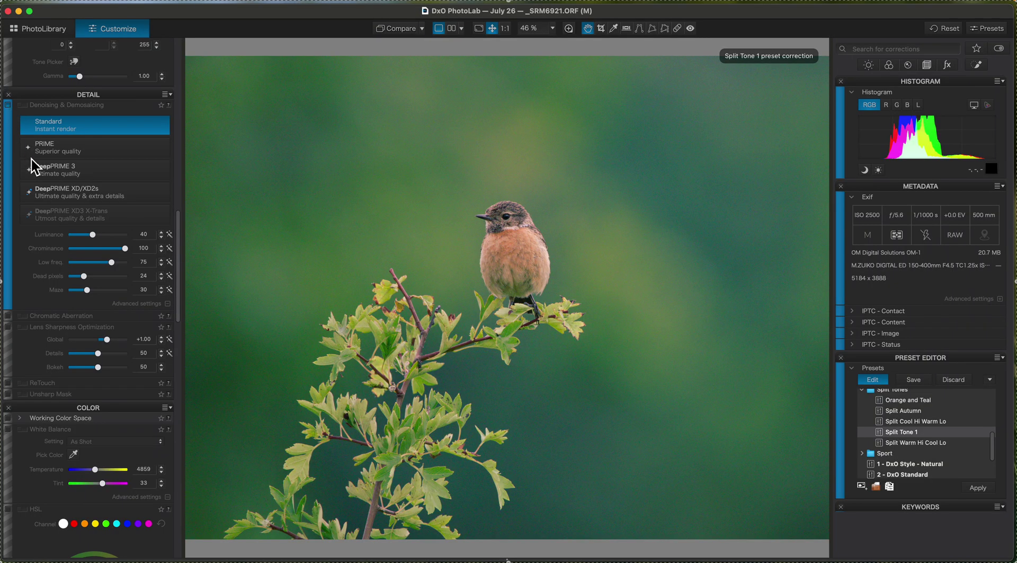
{"action": "left_click", "coordinate": [10, 108]}
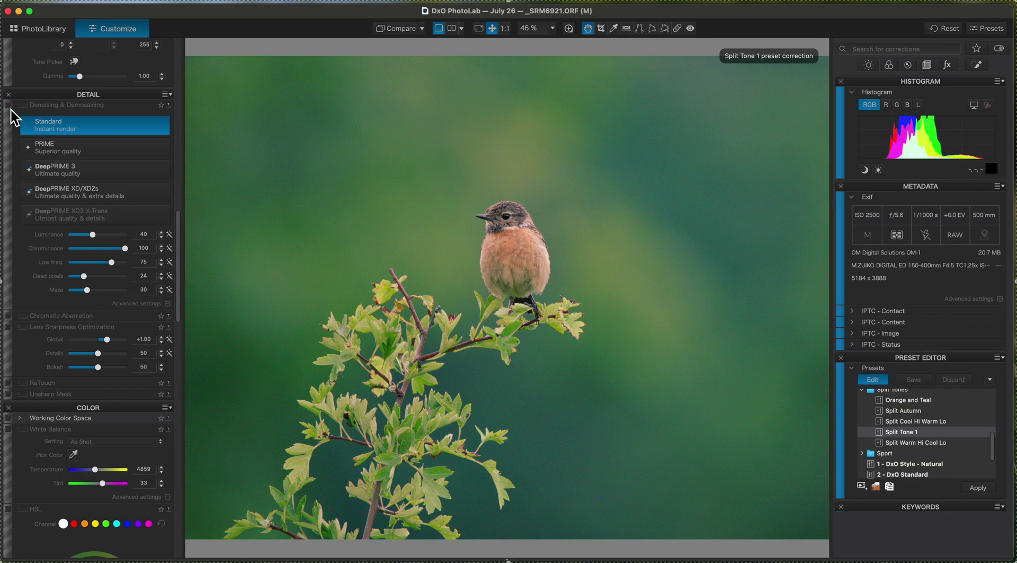
Collapse the Detail, Color and Local Adjustments palettes to bring the toning settings into view.
{"action": "left_click", "coordinate": [71, 98]}
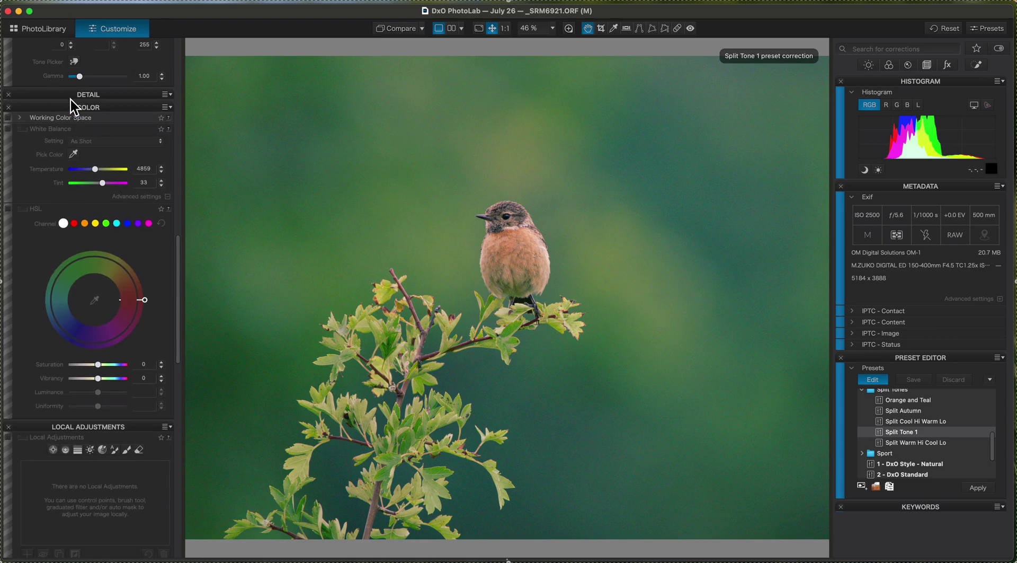
{"action": "left_click", "coordinate": [74, 107]}
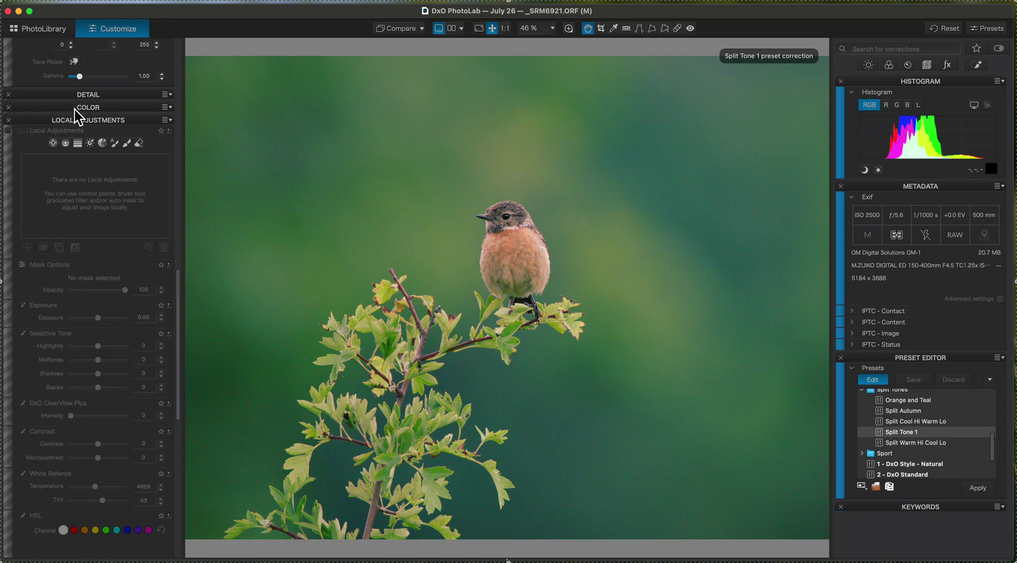
{"action": "left_click", "coordinate": [77, 120]}
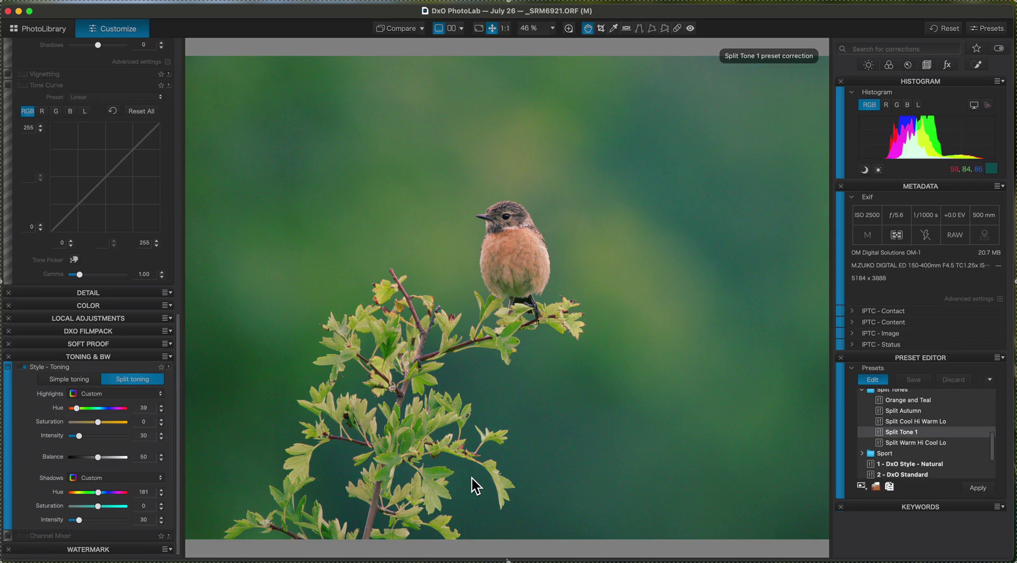
Reveal the image browser filmstrip and preview the preset on photos _SRM6912.ORF and _SRM6913.ORF.
{"action": "mouse_move", "coordinate": [470, 555]}
{"action": "left_click_drag", "start_coordinate": [516, 558], "coordinate": [548, 436]}
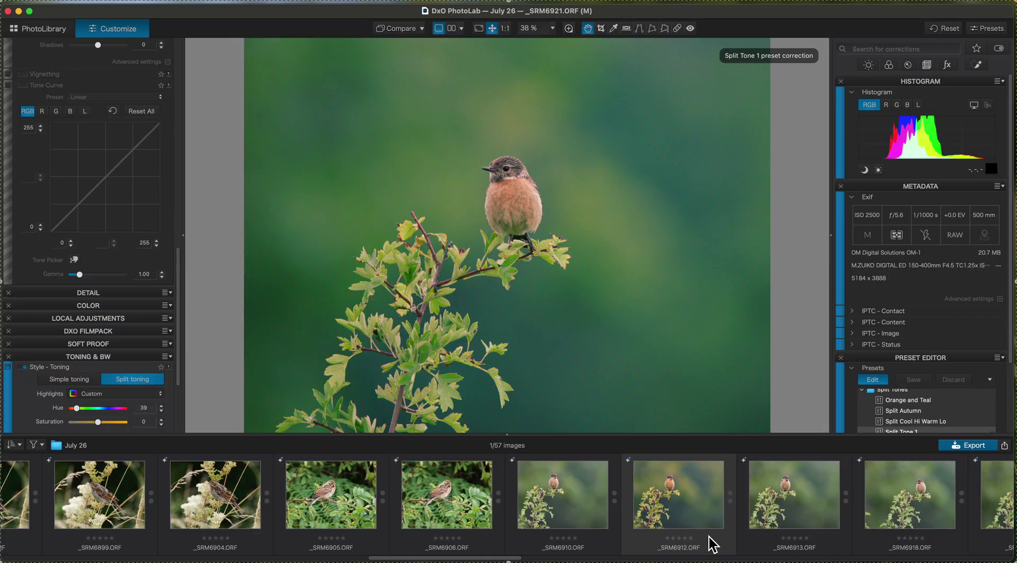
{"action": "scroll", "coordinate": [672, 512], "scroll_direction": "right", "scroll_amount": 3}
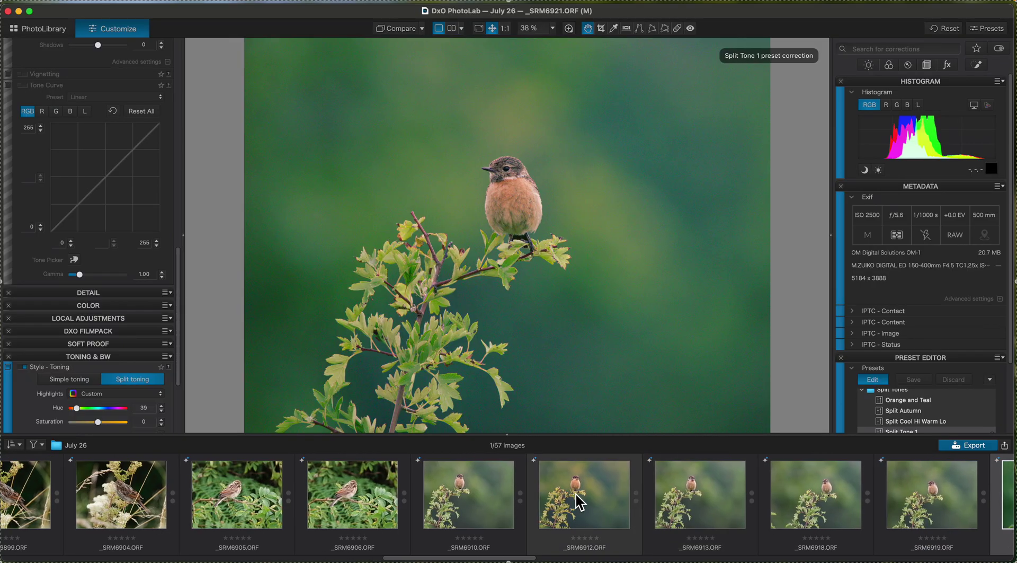
{"action": "left_click", "coordinate": [580, 501]}
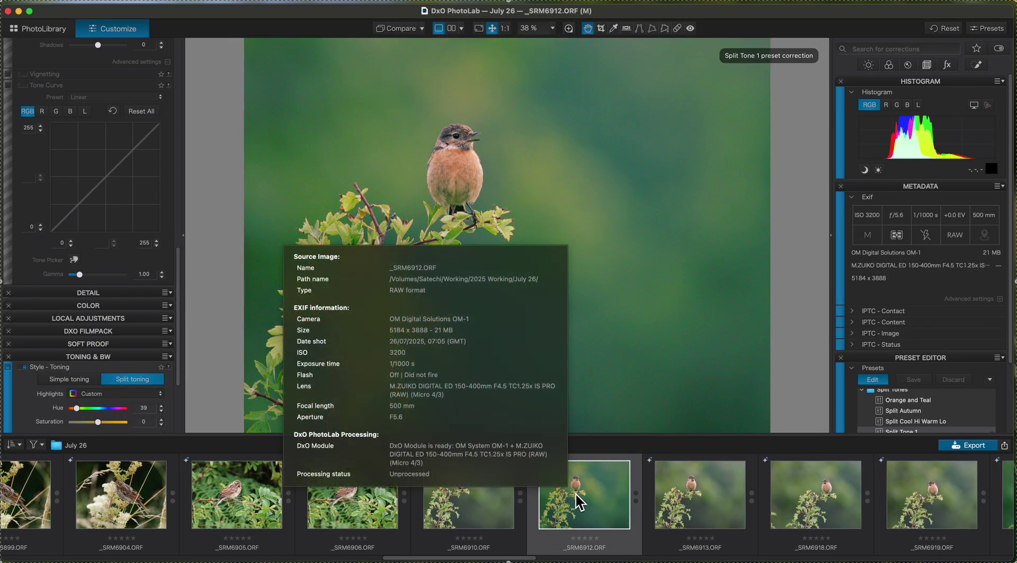
{"action": "left_click", "coordinate": [718, 503]}
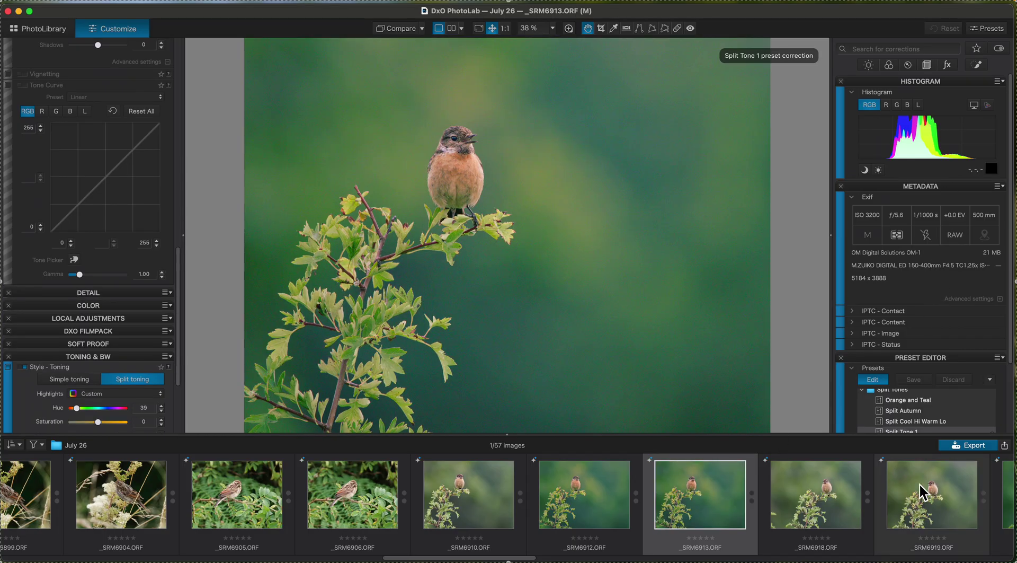
Leave preset edit mode and apply the Split Tone 1 preset to photo _SRM6913.ORF.
{"action": "scroll", "coordinate": [953, 387], "scroll_direction": "down", "scroll_amount": 2}
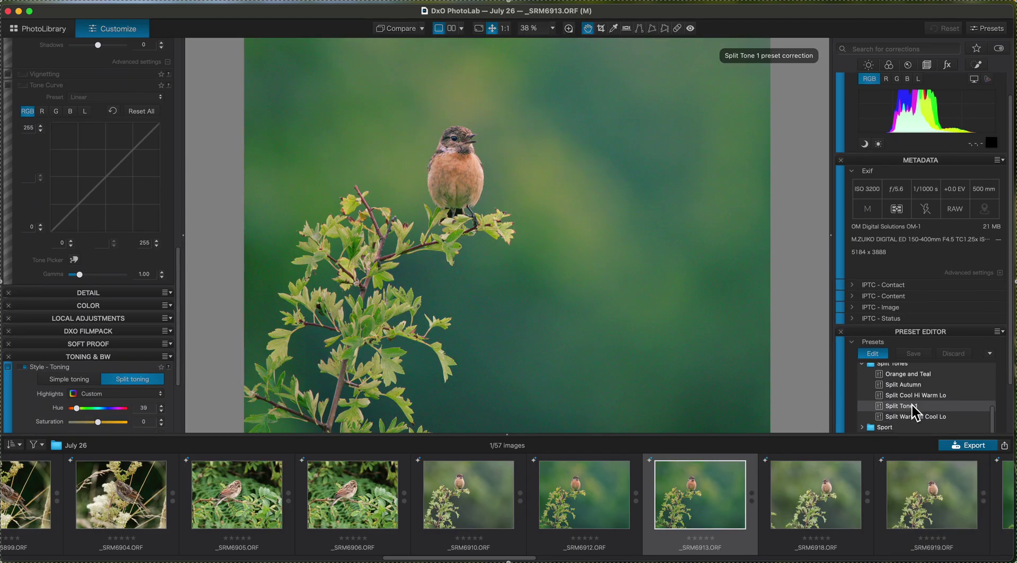
{"action": "left_click", "coordinate": [884, 356]}
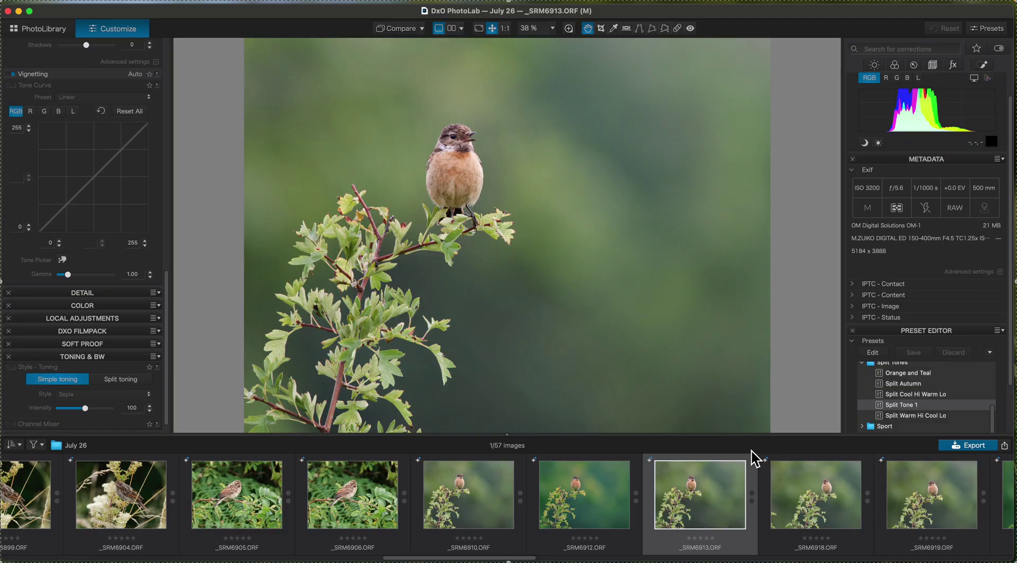
{"action": "scroll", "coordinate": [879, 371], "scroll_direction": "down", "scroll_amount": 4}
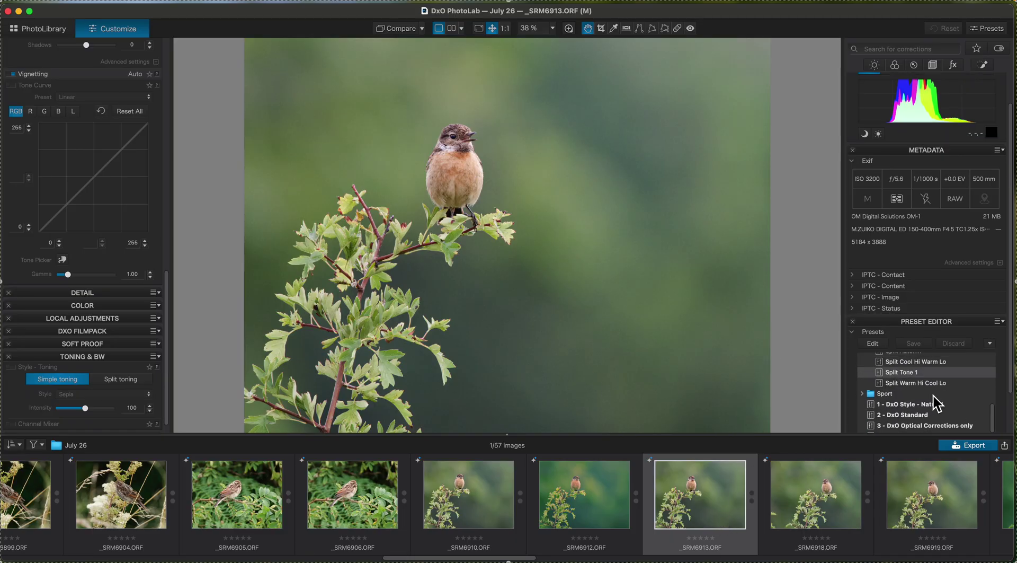
{"action": "scroll", "coordinate": [964, 418], "scroll_direction": "down", "scroll_amount": 2}
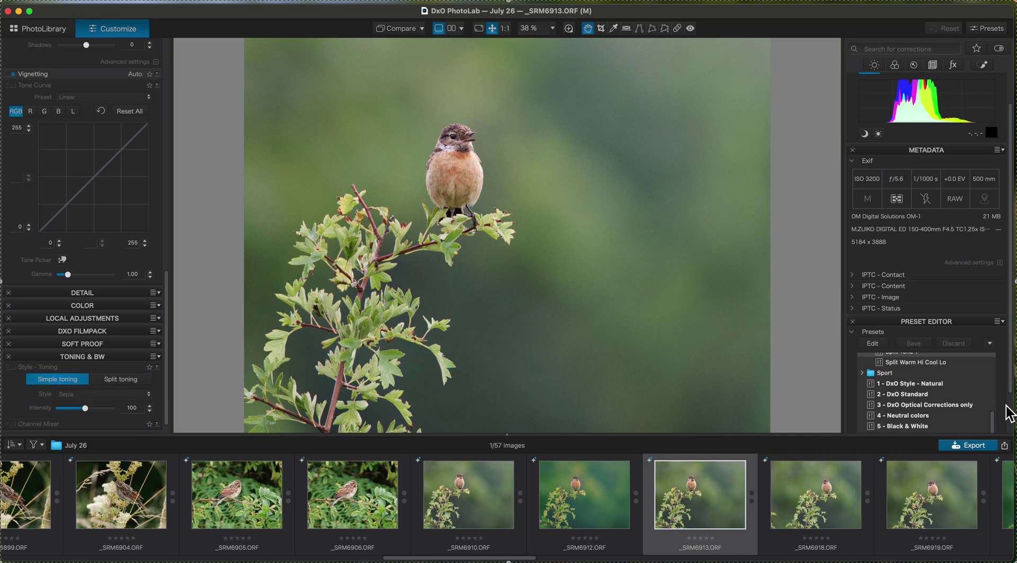
{"action": "scroll", "coordinate": [1012, 414], "scroll_direction": "down", "scroll_amount": 2}
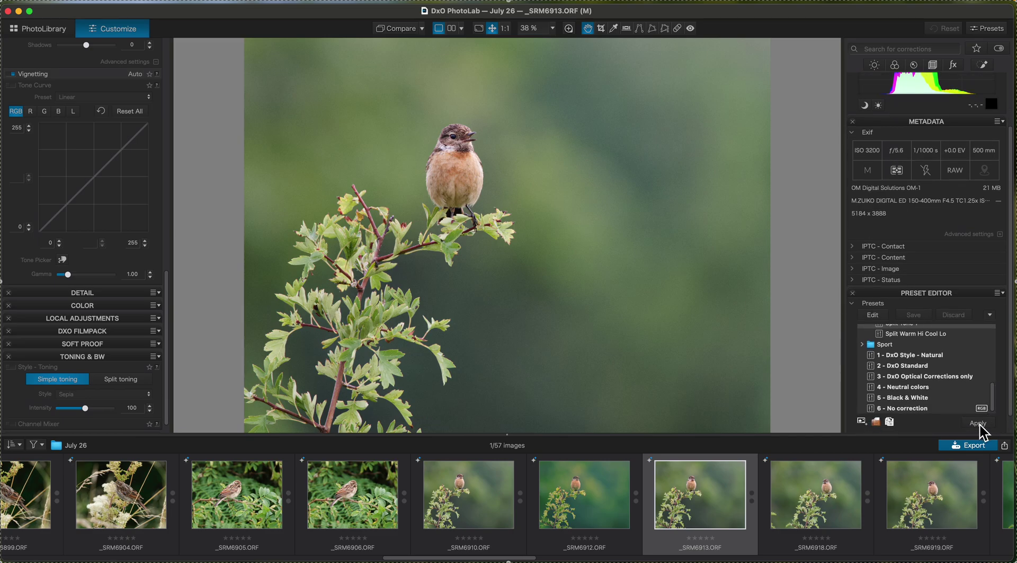
{"action": "left_click", "coordinate": [979, 425]}
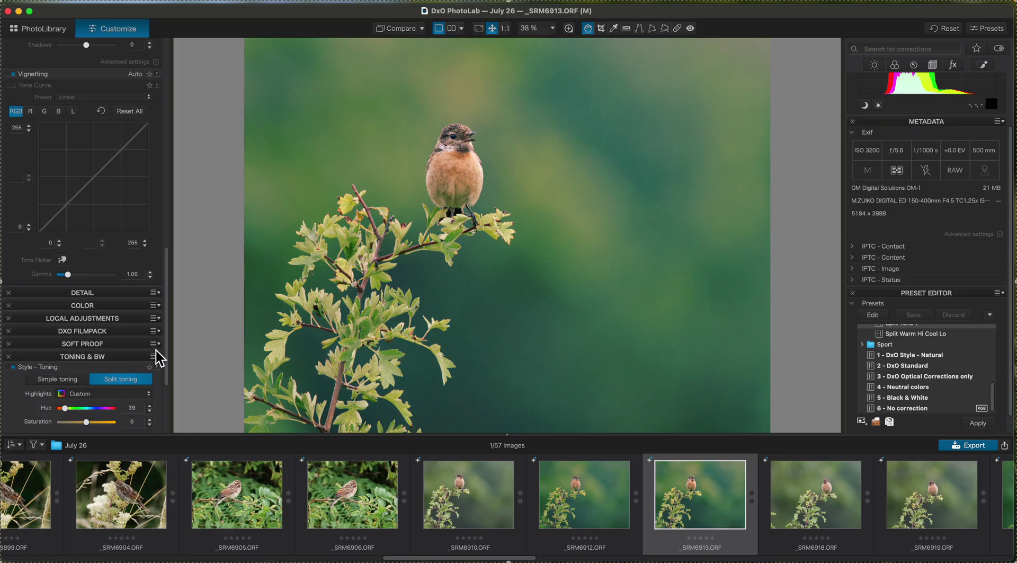
Open the choice of highlight toning styles in the split toning settings of _SRM6913.ORF.
{"action": "left_click_drag", "start_coordinate": [166, 344], "coordinate": [168, 381]}
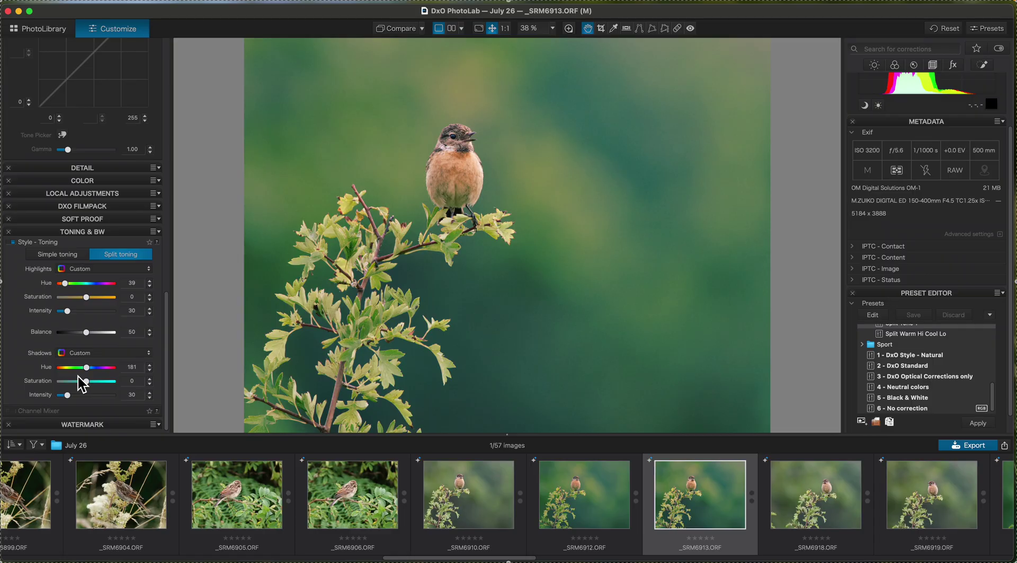
{"action": "left_click", "coordinate": [100, 271]}
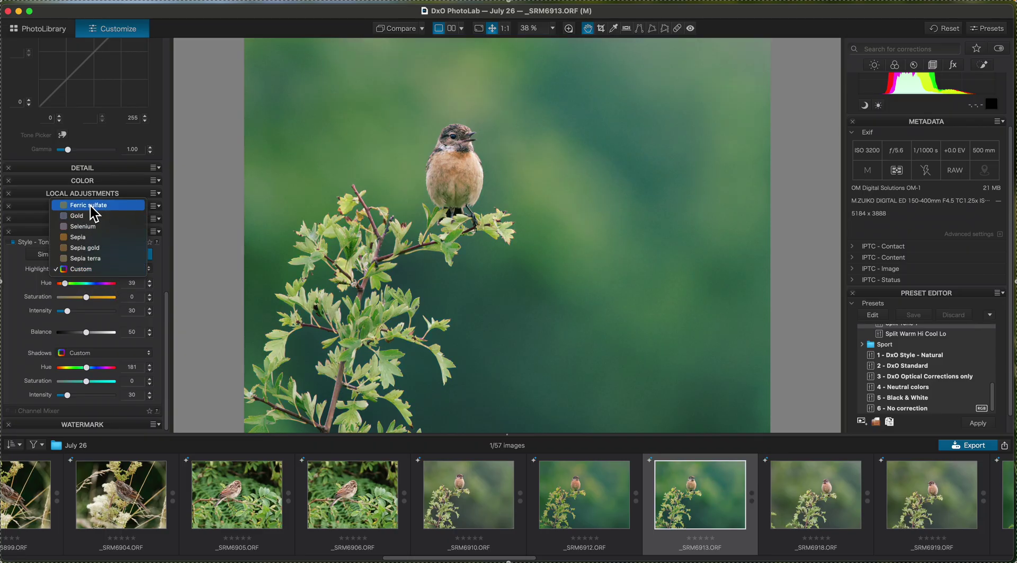